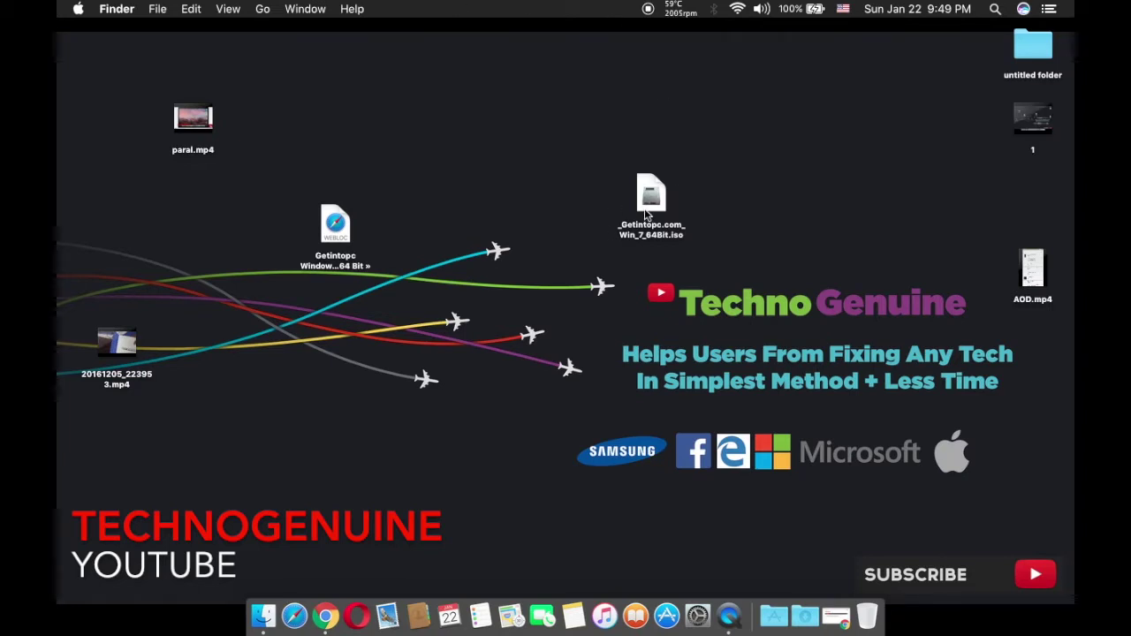
# Move the Windows 7 ISO icon up and left and check its 3.32 GB size in Quick Look.
pyautogui.moveTo(651, 190); pyautogui.dragTo(572, 154)
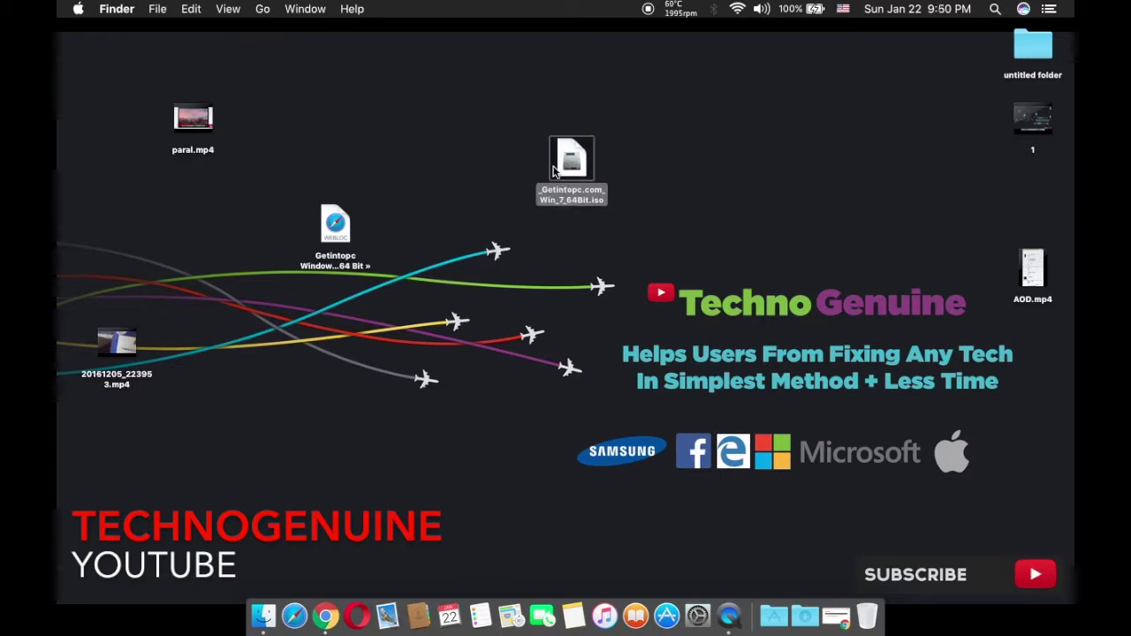
pyautogui.press('space')
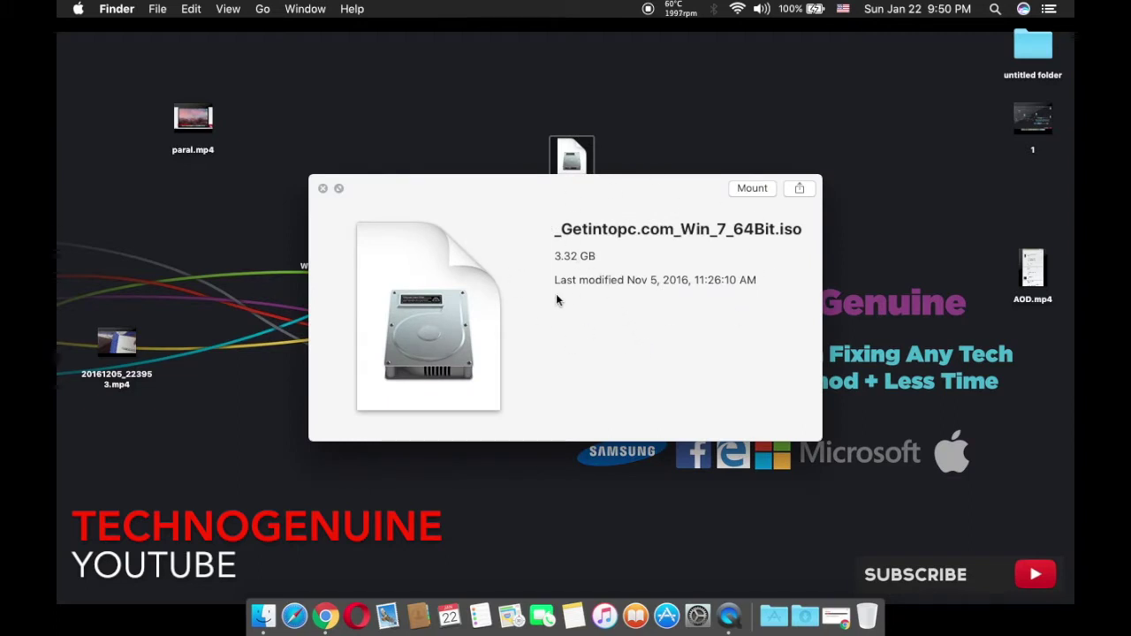
pyautogui.press('space')
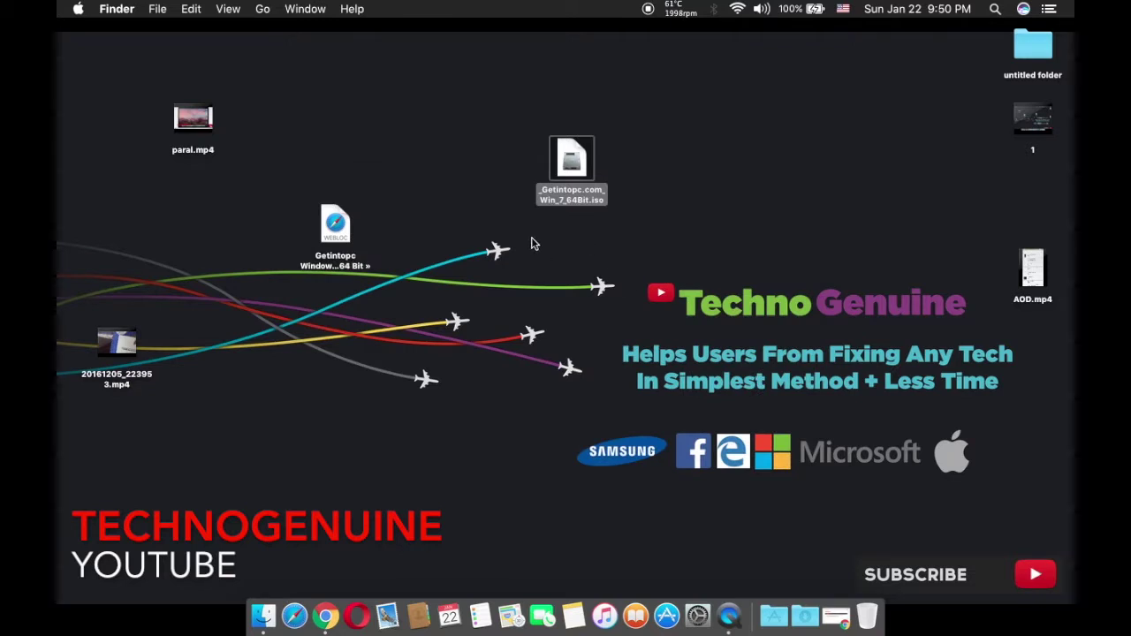
# Deselect everything and use Clean Up to tidy the desktop icons into a grid.
pyautogui.click(598, 270)
pyautogui.rightClick(667, 225)
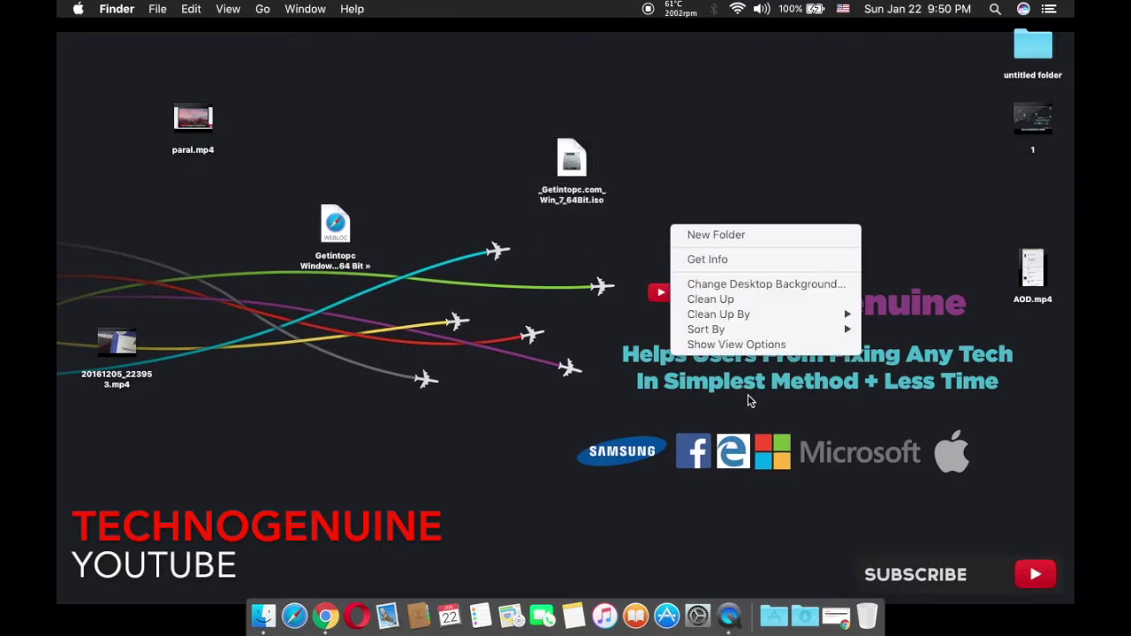
pyautogui.click(733, 301)
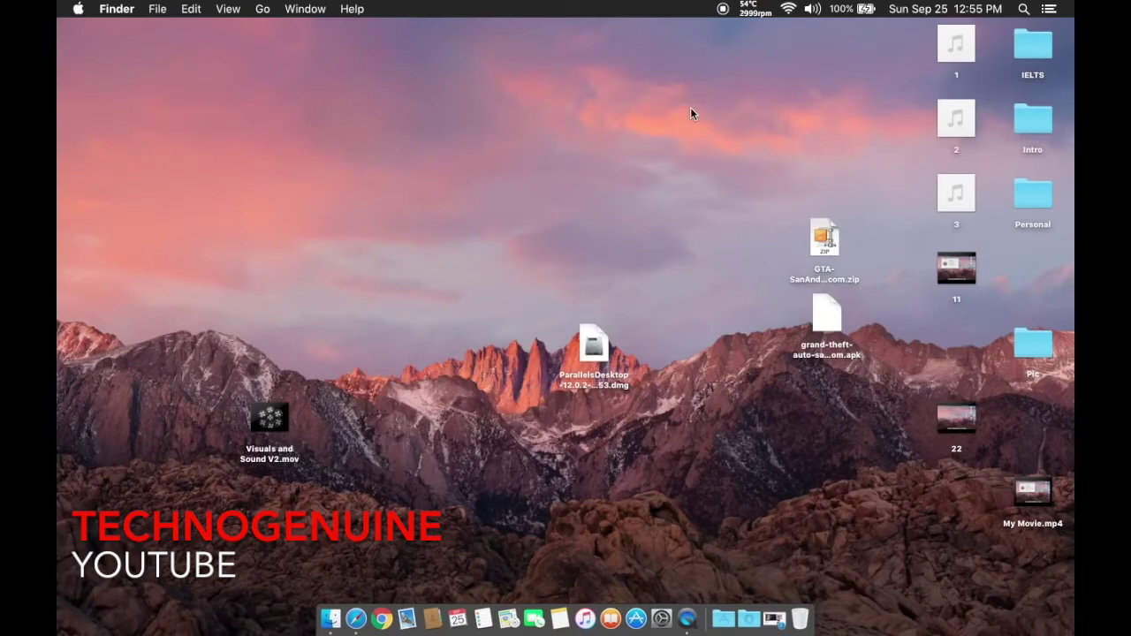
# Mount the ParallelsDesktop-12.0.2 disk image from the desktop.
pyautogui.click(589, 350)
pyautogui.click(600, 195)
pyautogui.click(593, 339)
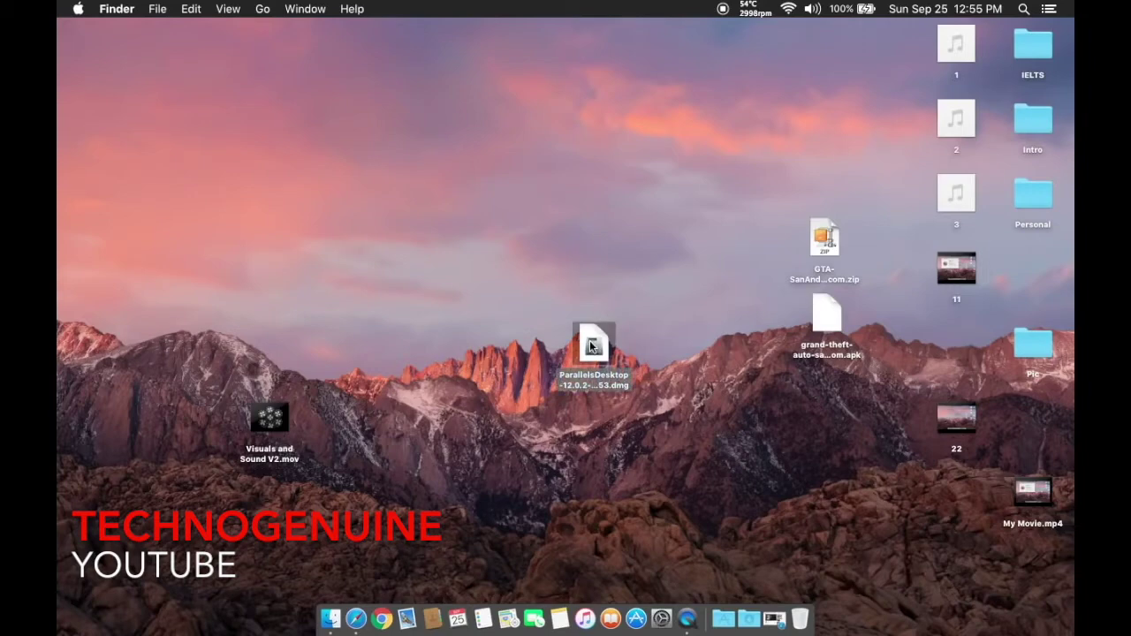
pyautogui.doubleClick(590, 341)
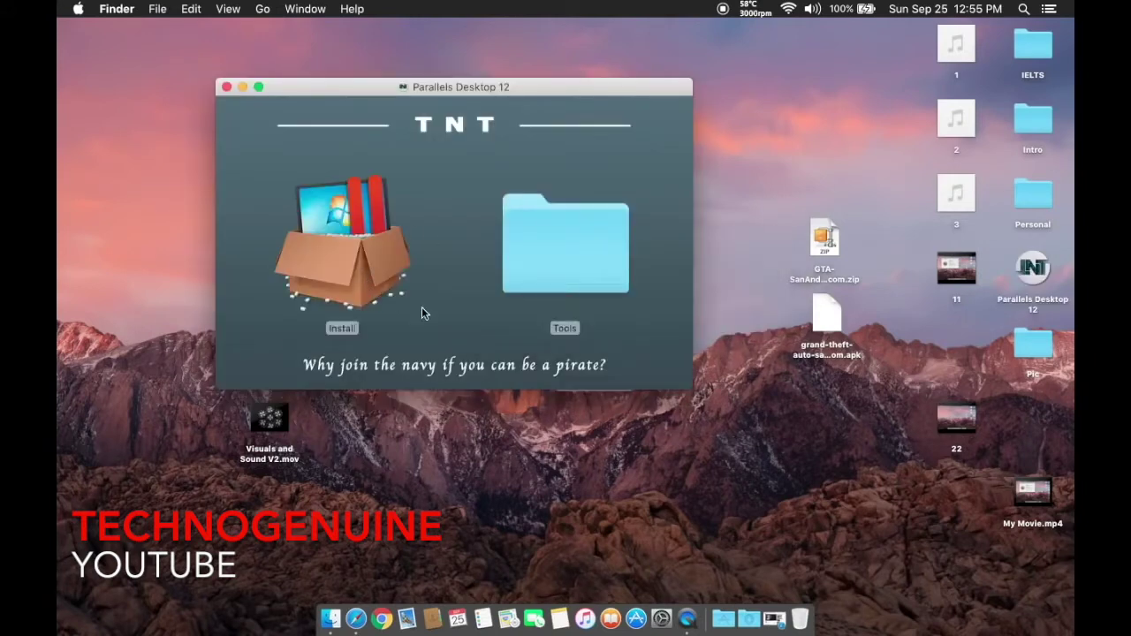
# Run the Parallels installer, authorise it with the admin password, and decline the Customer Experience Program.
pyautogui.doubleClick(343, 255)
pyautogui.click(721, 267)
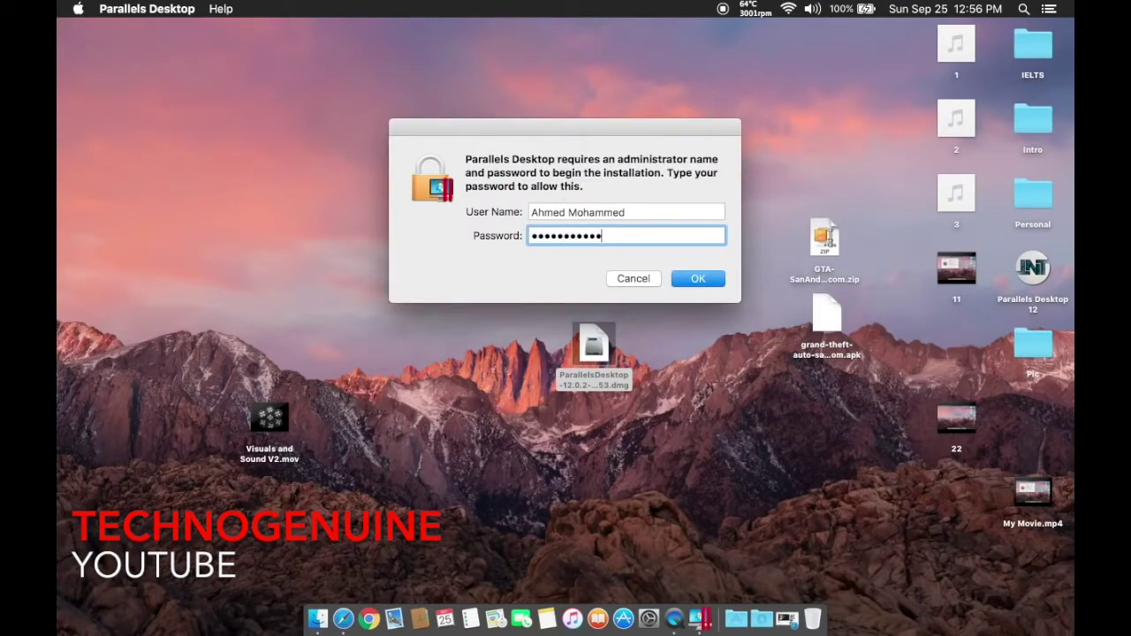
pyautogui.press('Return')
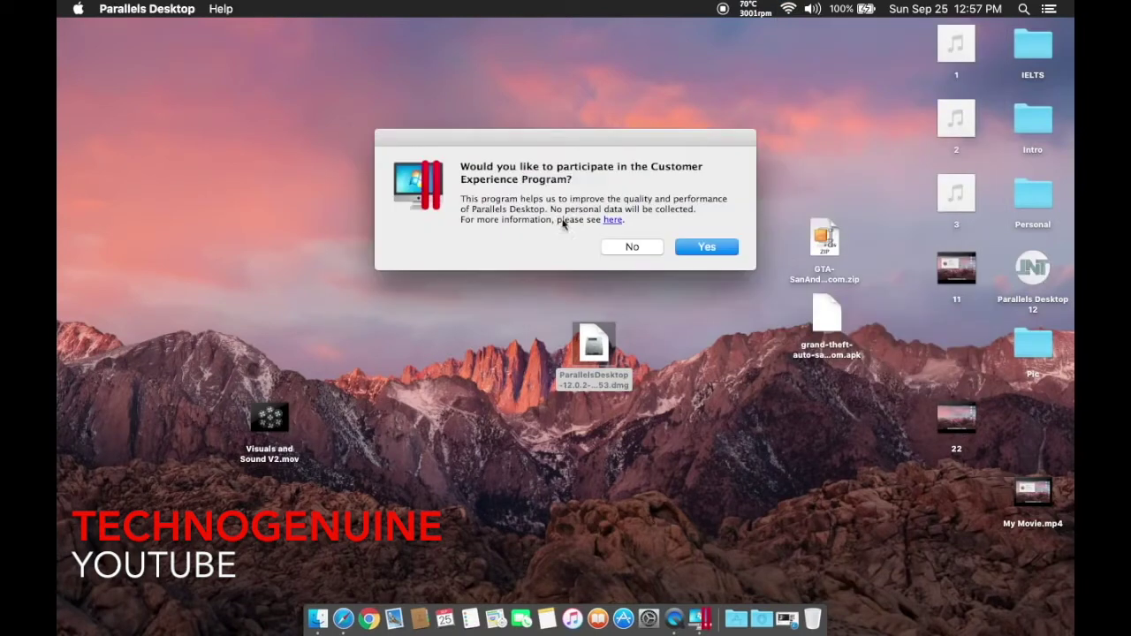
pyautogui.click(634, 250)
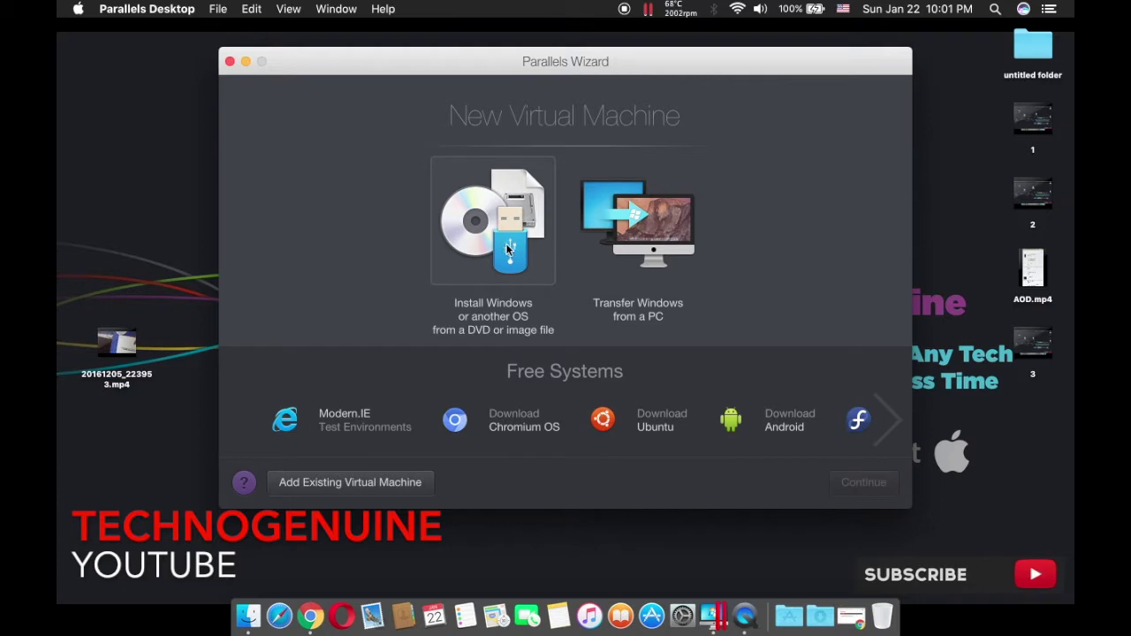
# Choose installing Windows from a DVD or image file, with Image File as the source.
pyautogui.click(493, 212)
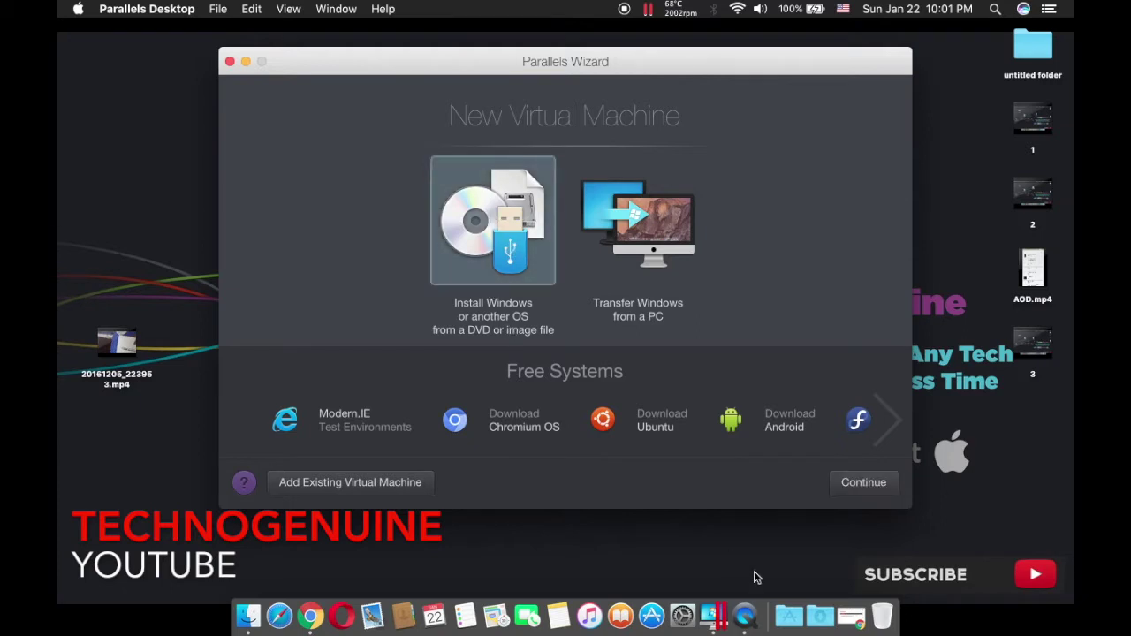
pyautogui.click(855, 484)
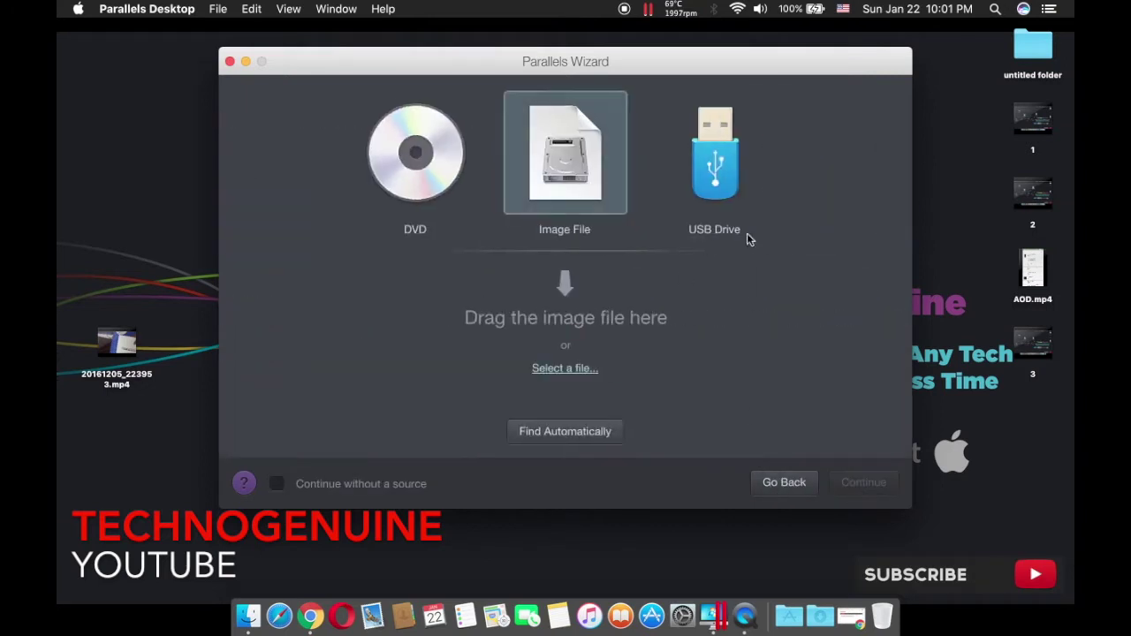
pyautogui.click(416, 148)
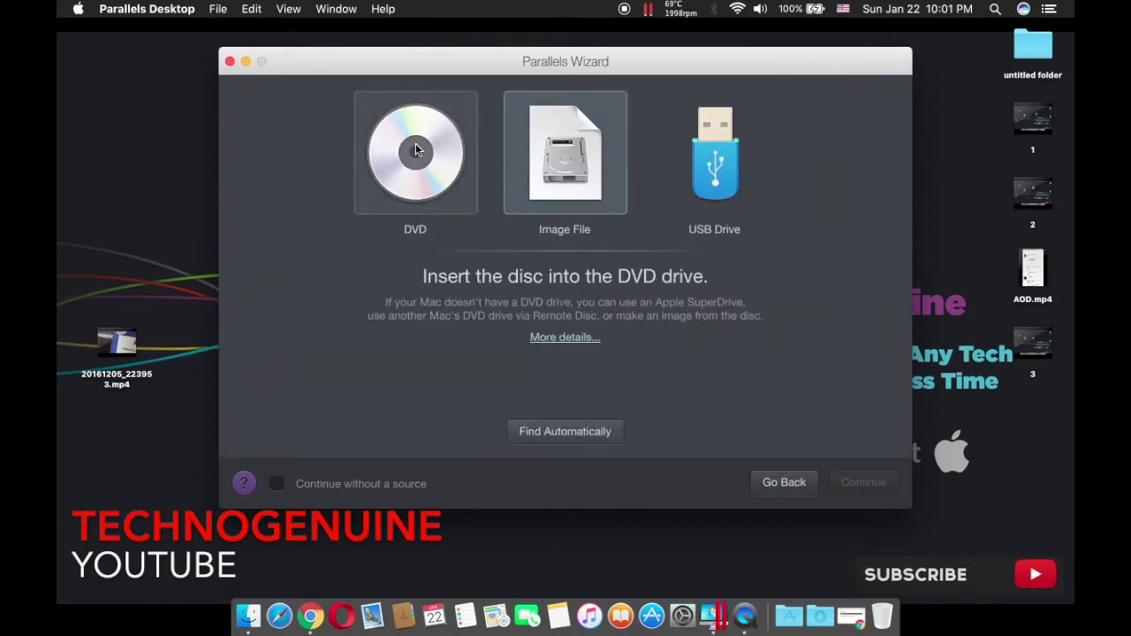
pyautogui.click(562, 157)
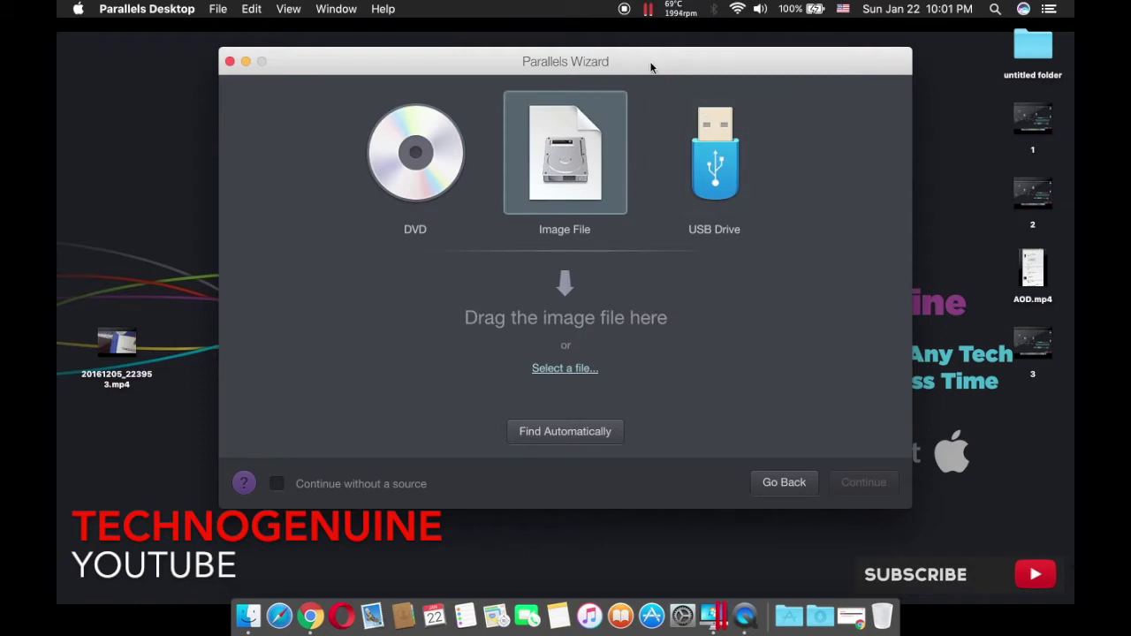
# Drag the Windows 7 ISO from the desktop into the wizard's image drop area.
pyautogui.moveTo(651, 67); pyautogui.dragTo(882, 199)
pyautogui.moveTo(656, 203); pyautogui.dragTo(801, 33)
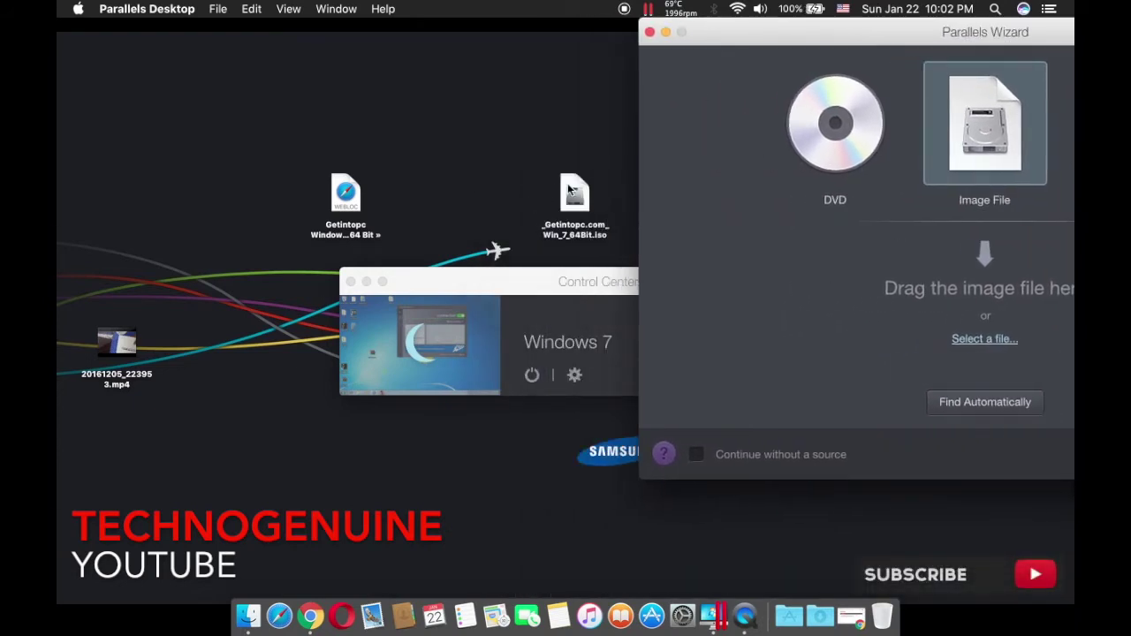
pyautogui.moveTo(574, 194); pyautogui.dragTo(978, 274)
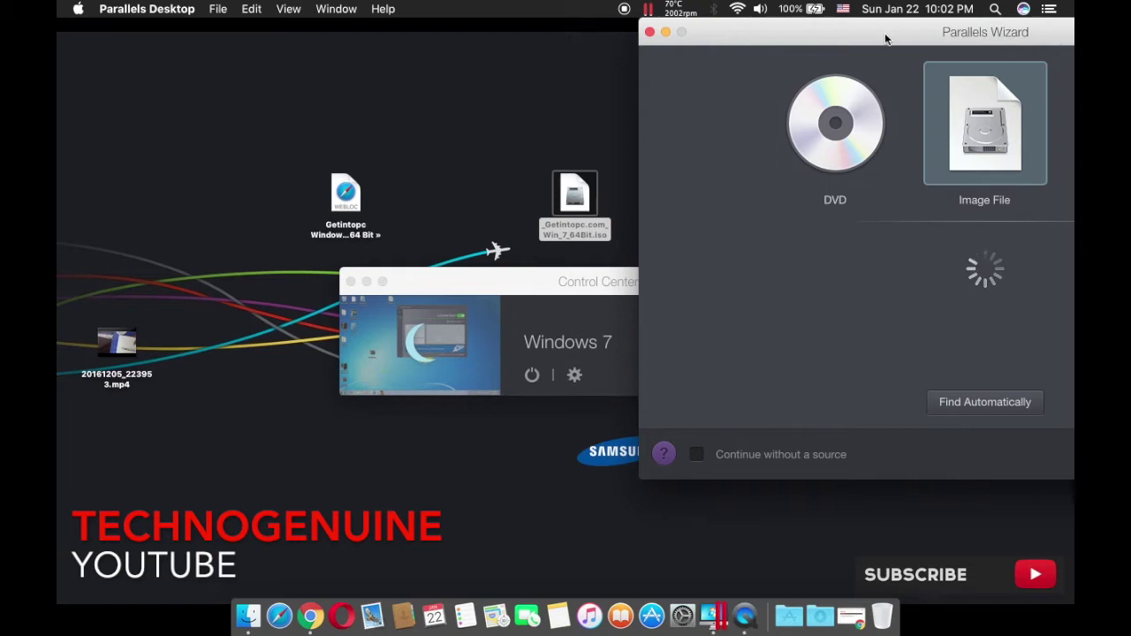
pyautogui.moveTo(886, 38); pyautogui.dragTo(530, 76)
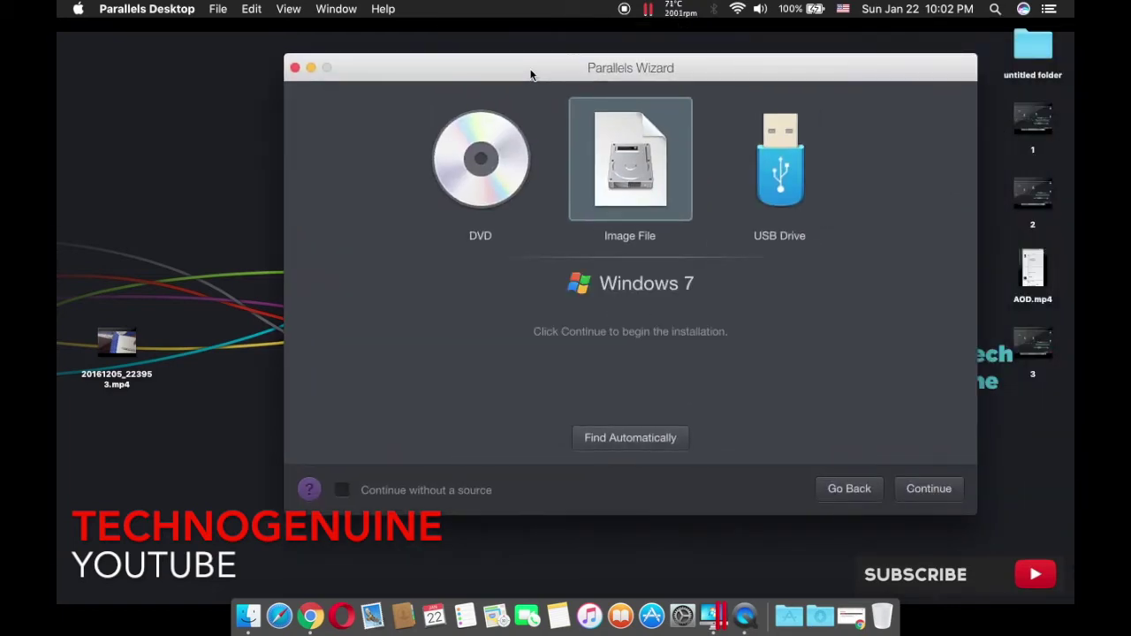
# Begin the Windows 7 install and untick 'This version requires a product key'.
pyautogui.click(921, 495)
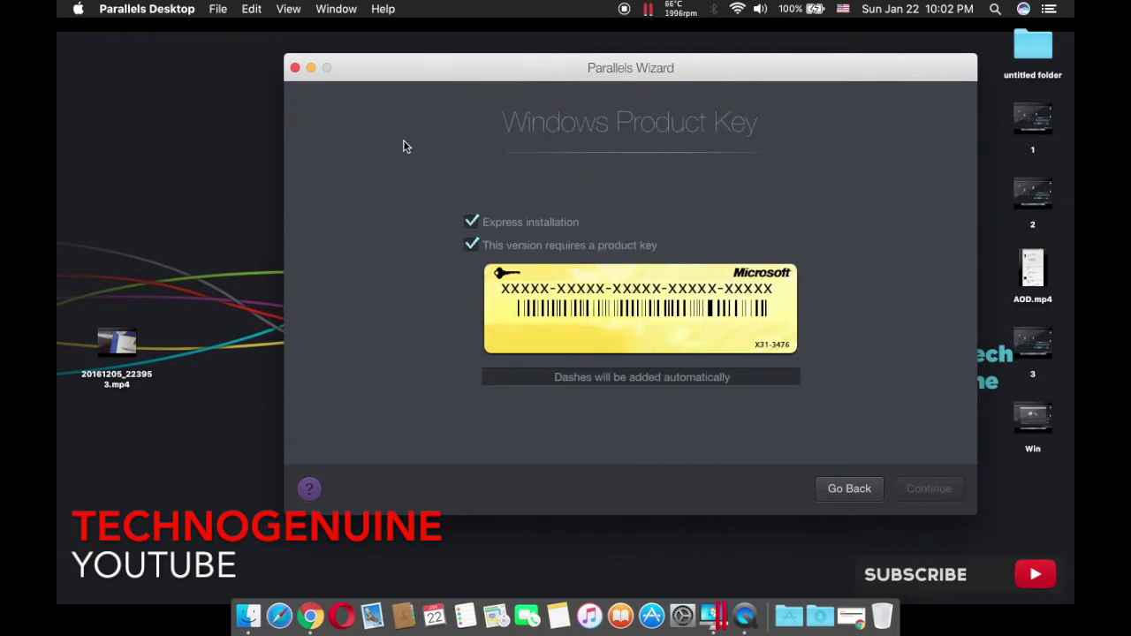
pyautogui.click(469, 244)
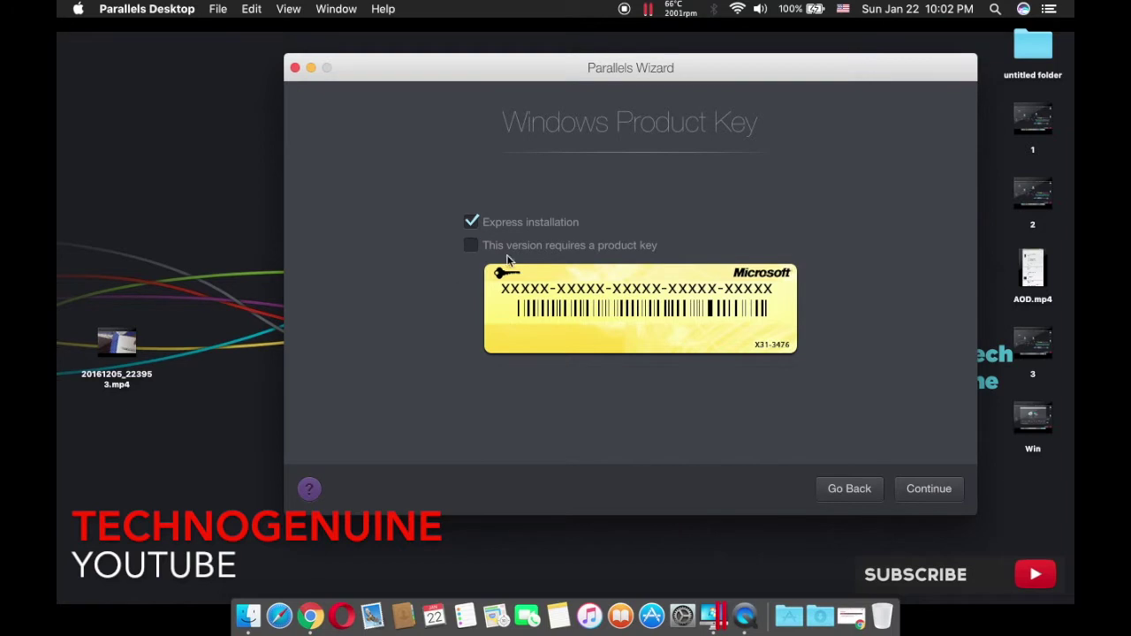
pyautogui.click(928, 489)
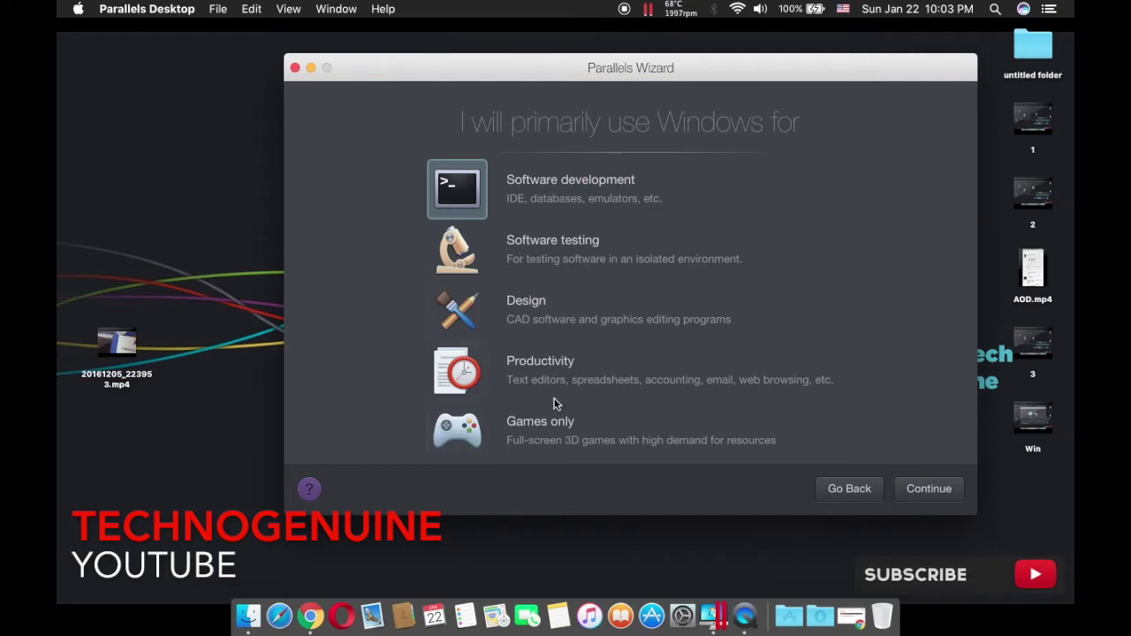
# Select Software testing as the primary use and keep the name 'Windows 7 1' to create the VM.
pyautogui.click(455, 251)
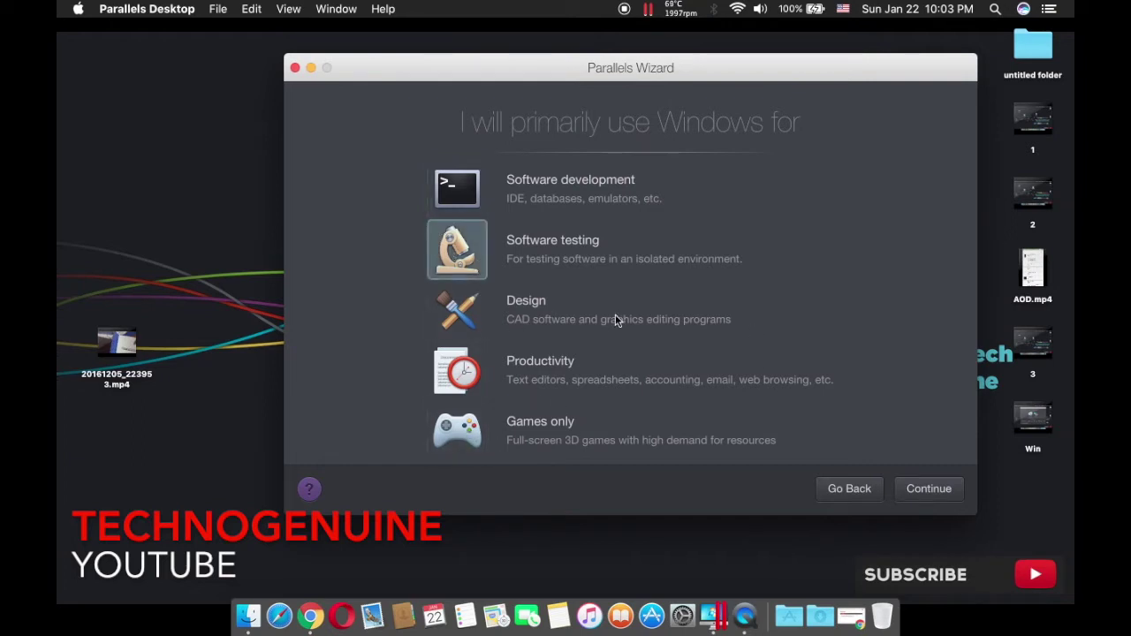
pyautogui.click(944, 491)
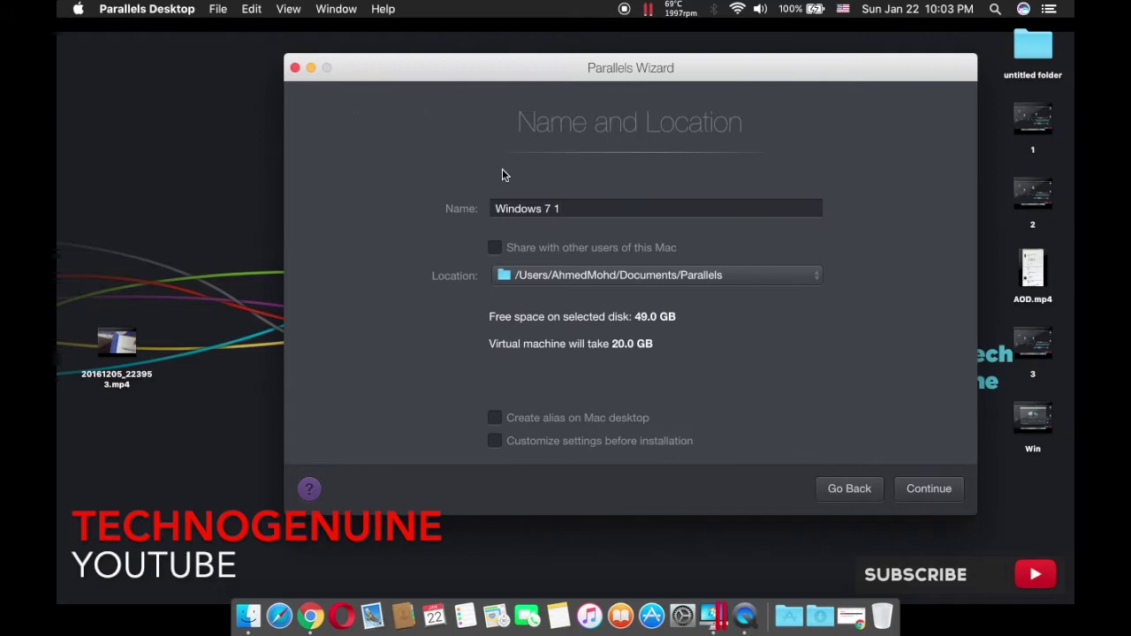
pyautogui.click(915, 493)
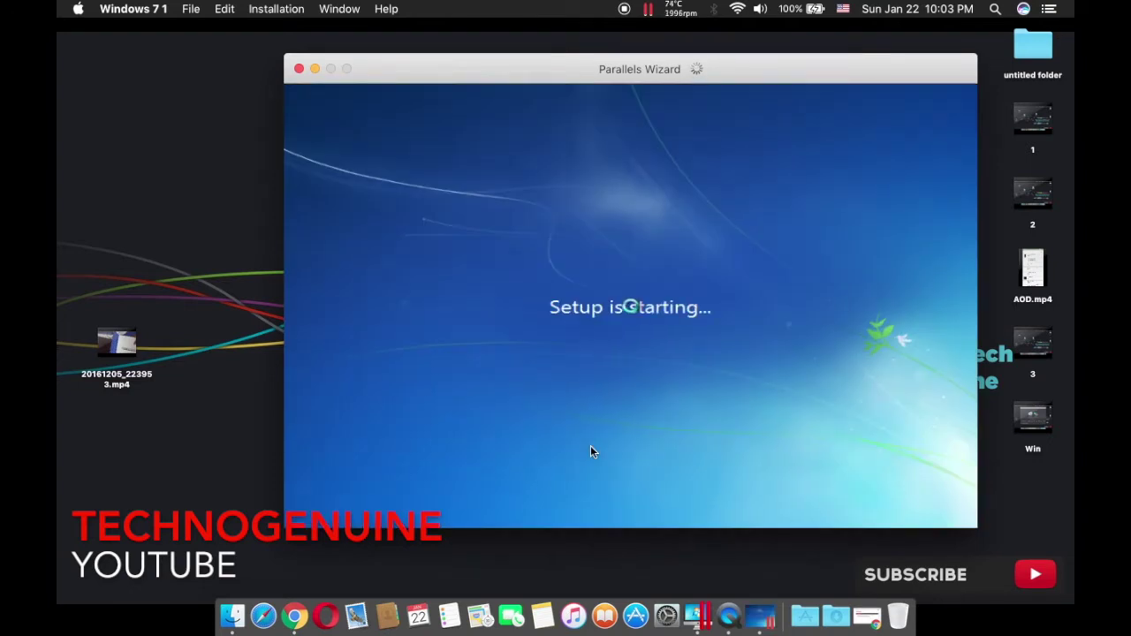
# Pick Windows 7 Ultimate in Windows Setup and let installation run to the desktop.
pyautogui.click(682, 9)
pyautogui.click(727, 327)
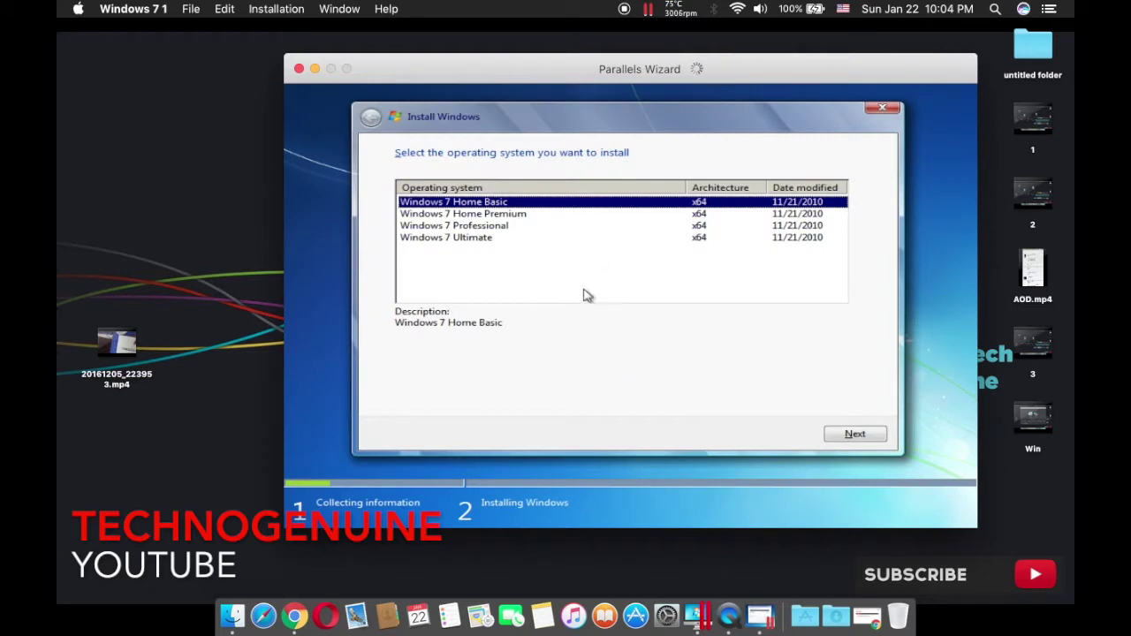
pyautogui.click(474, 242)
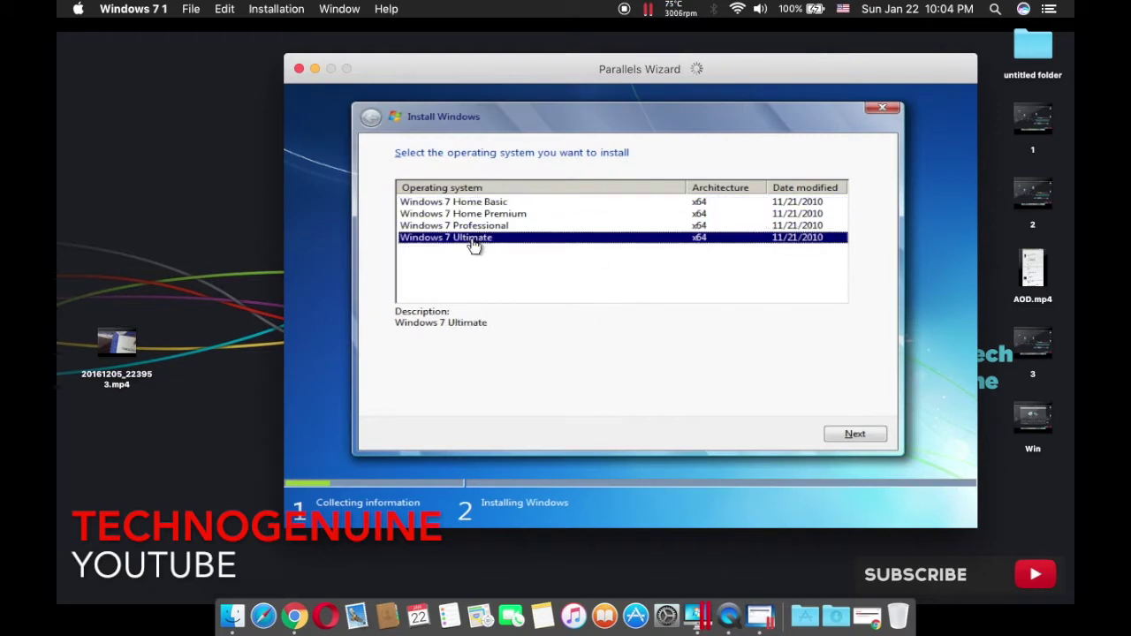
pyautogui.click(846, 433)
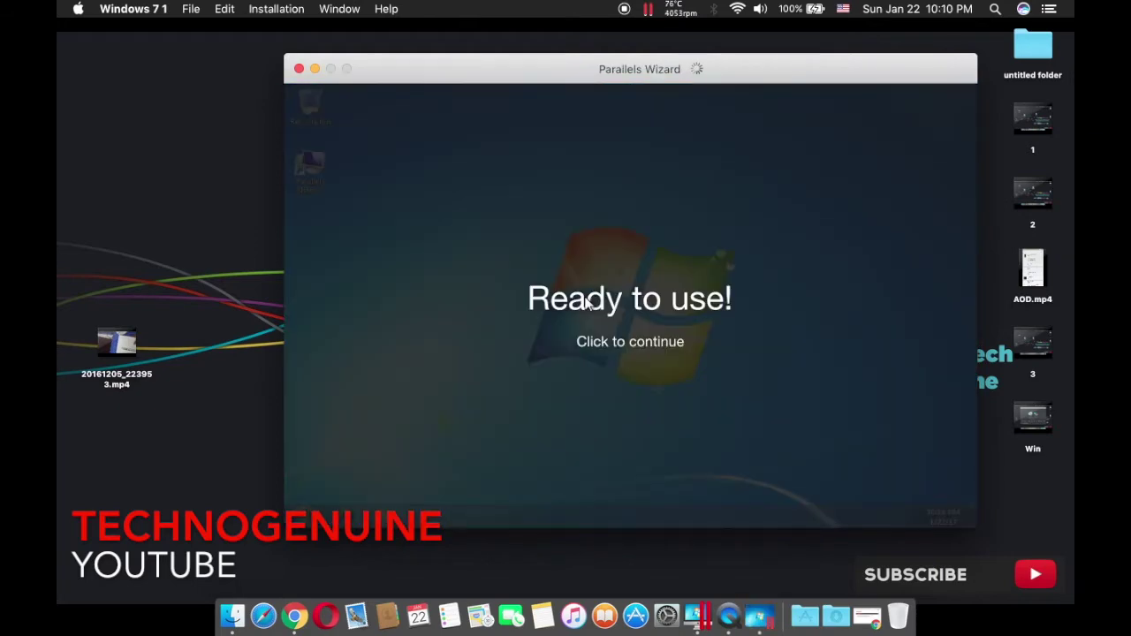
pyautogui.click(586, 304)
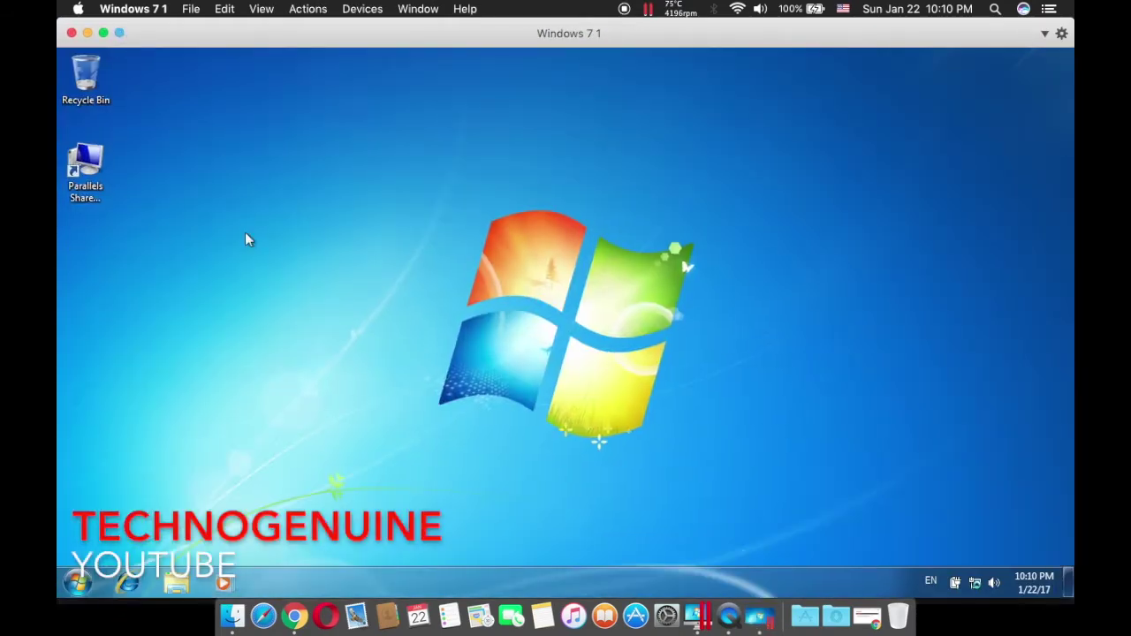
# Raise the Windows display resolution to 1280 × 800 via the desktop's Screen Resolution settings.
pyautogui.rightClick(246, 234)
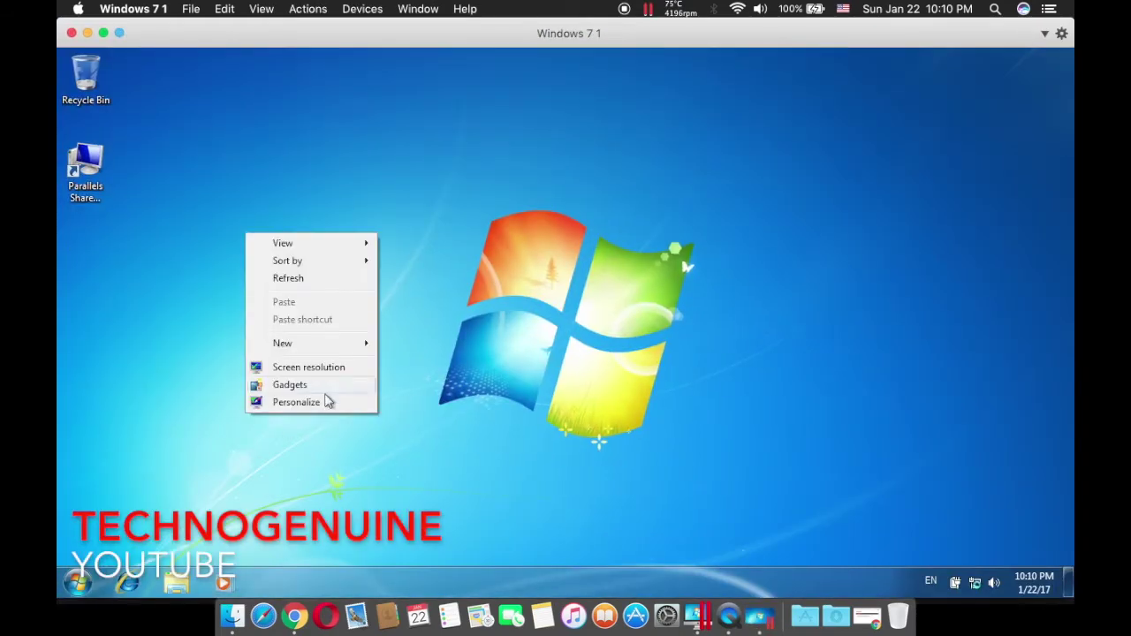
pyautogui.click(303, 369)
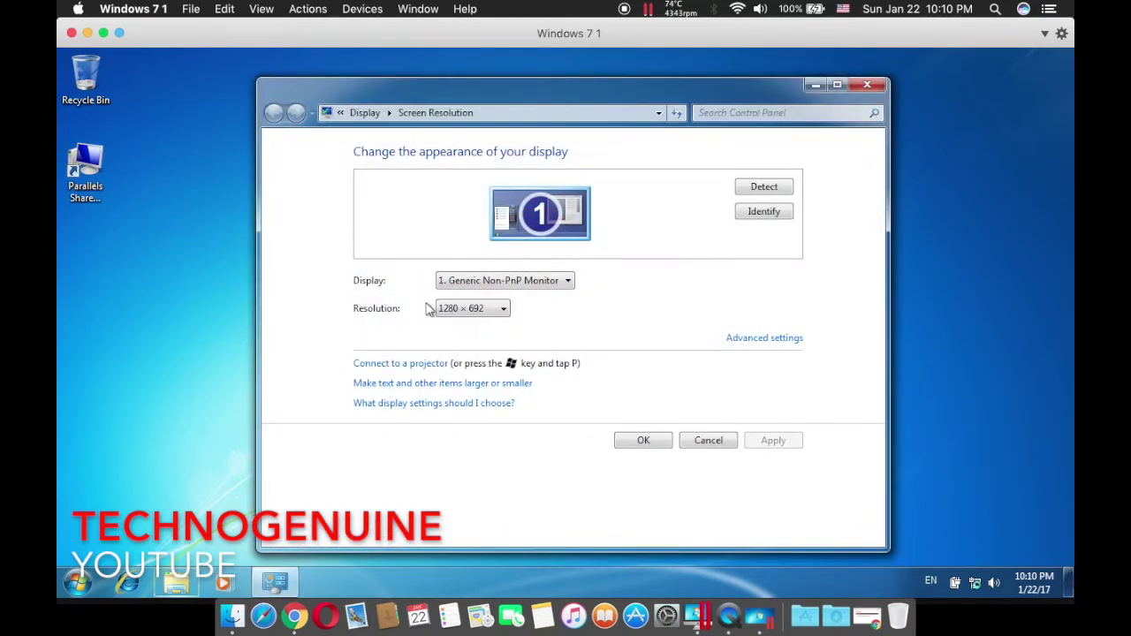
pyautogui.click(450, 310)
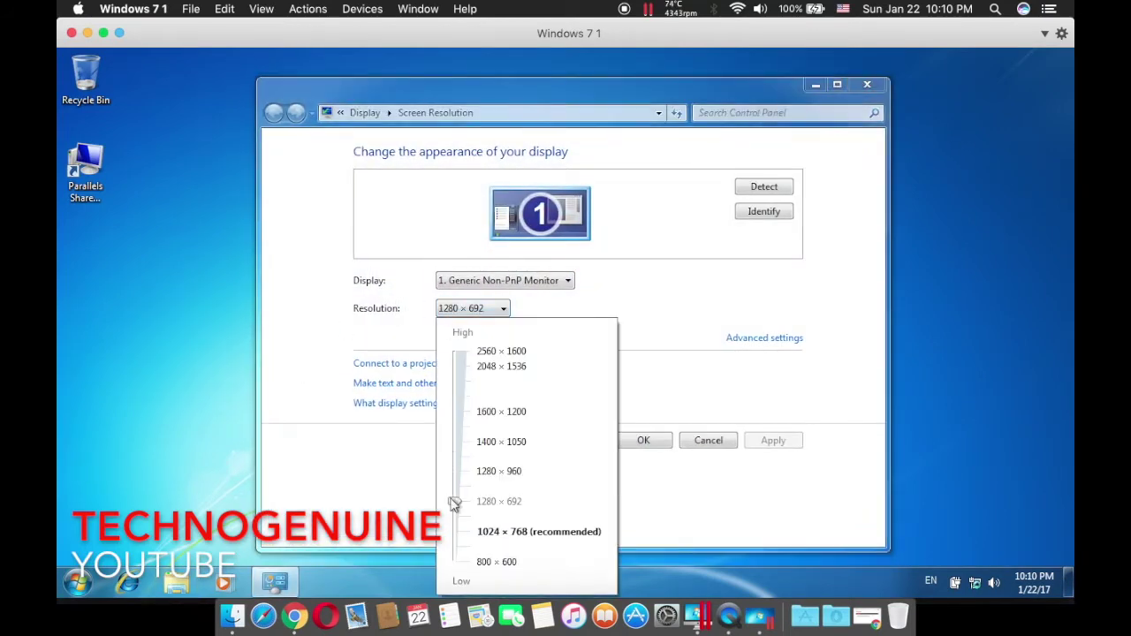
pyautogui.moveTo(453, 502); pyautogui.dragTo(454, 491)
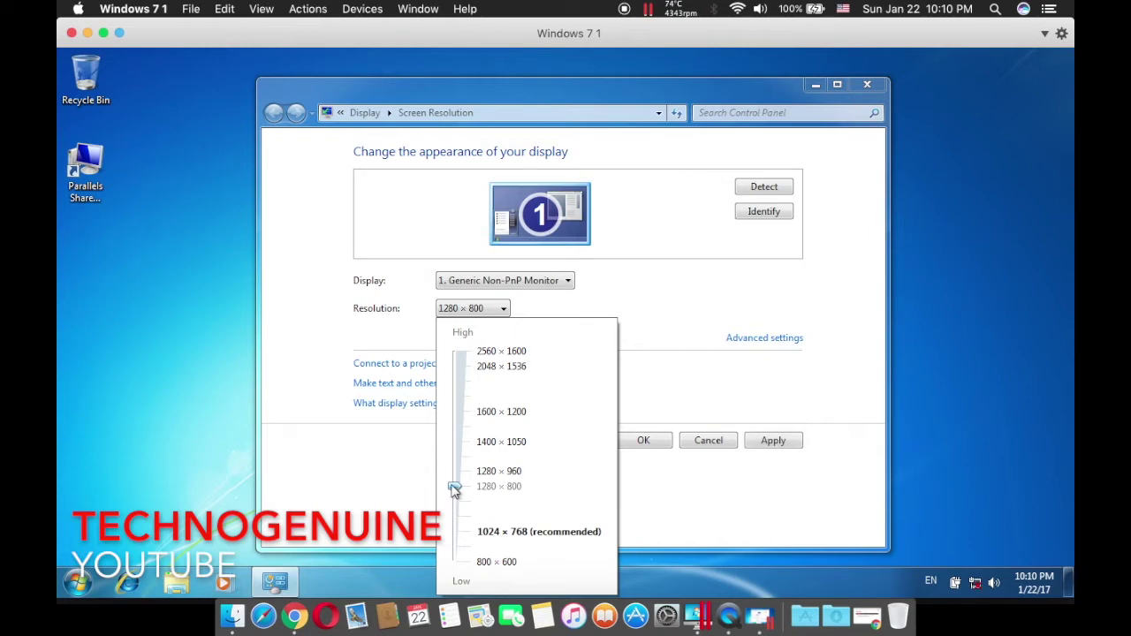
pyautogui.click(669, 384)
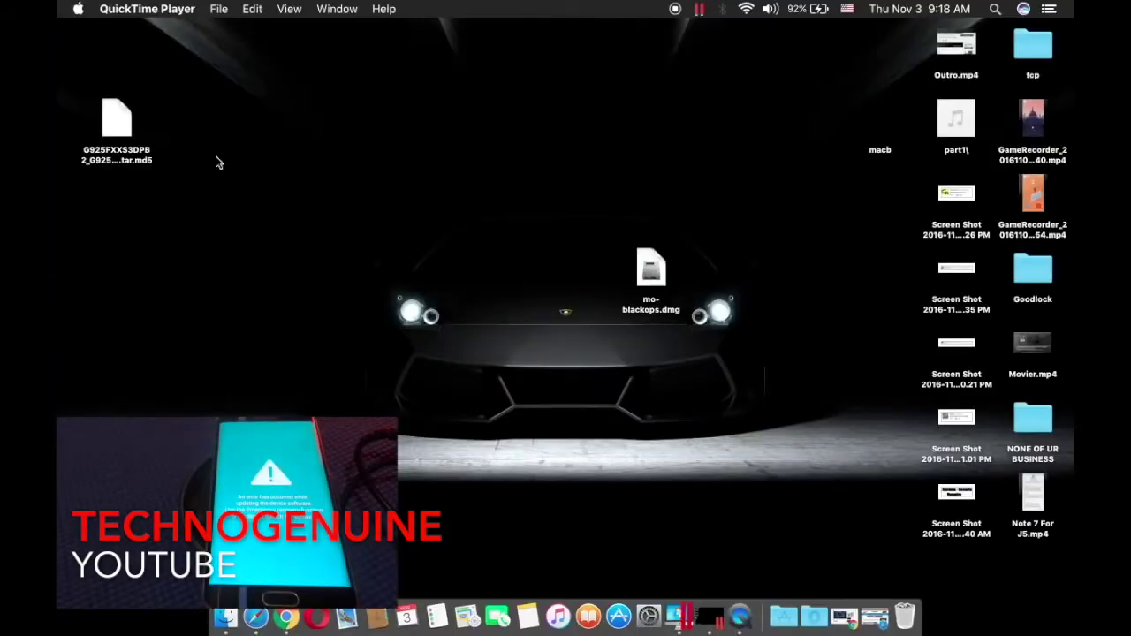
# Switch to the full-screen Windows 7 space, refresh the desktop, and drag Smart Switch to the centre.
pyautogui.hotkey('ctrl', 'Right')
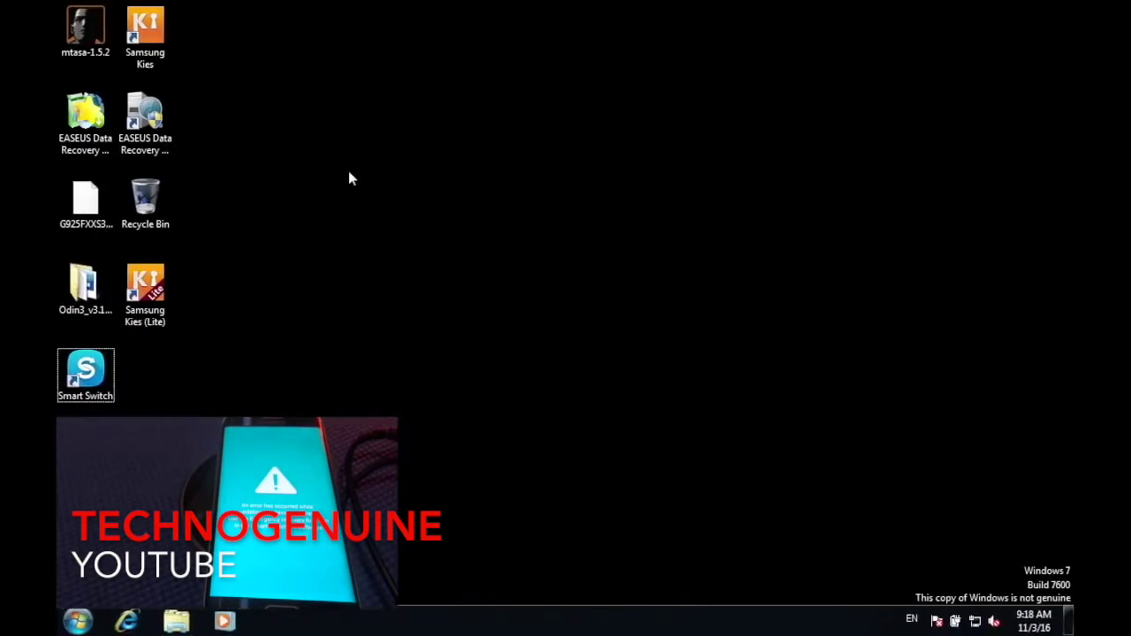
pyautogui.rightClick(349, 173)
pyautogui.click(422, 218)
pyautogui.moveTo(76, 372); pyautogui.dragTo(445, 296)
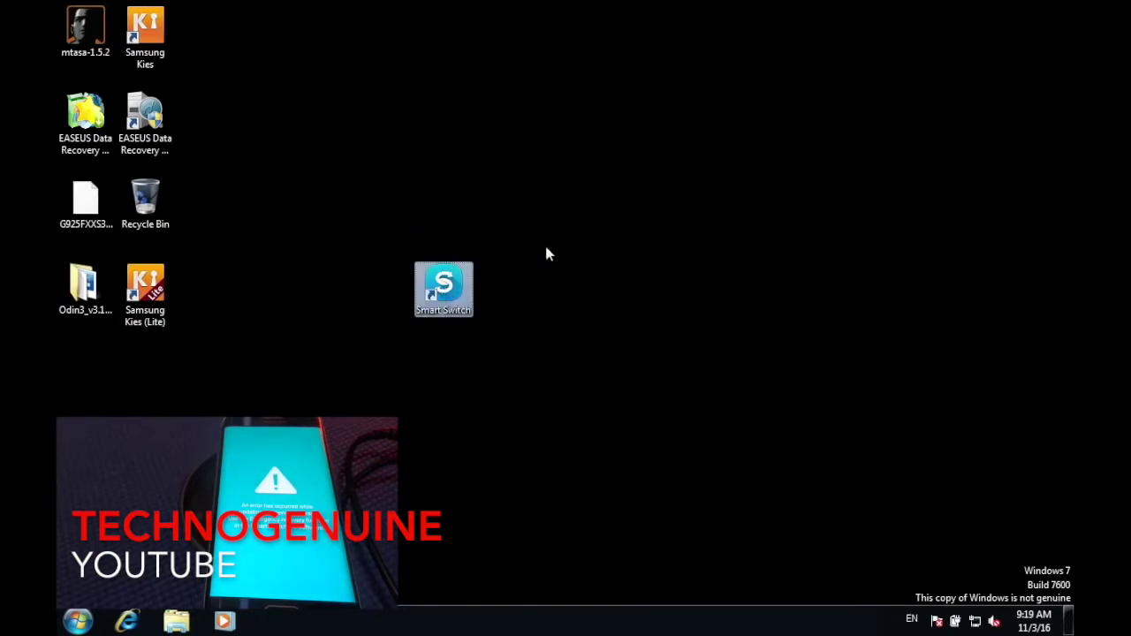
# Launch Smart Switch and run MORE > Reinstall device driver, confirming and allowing the UAC prompt.
pyautogui.doubleClick(444, 283)
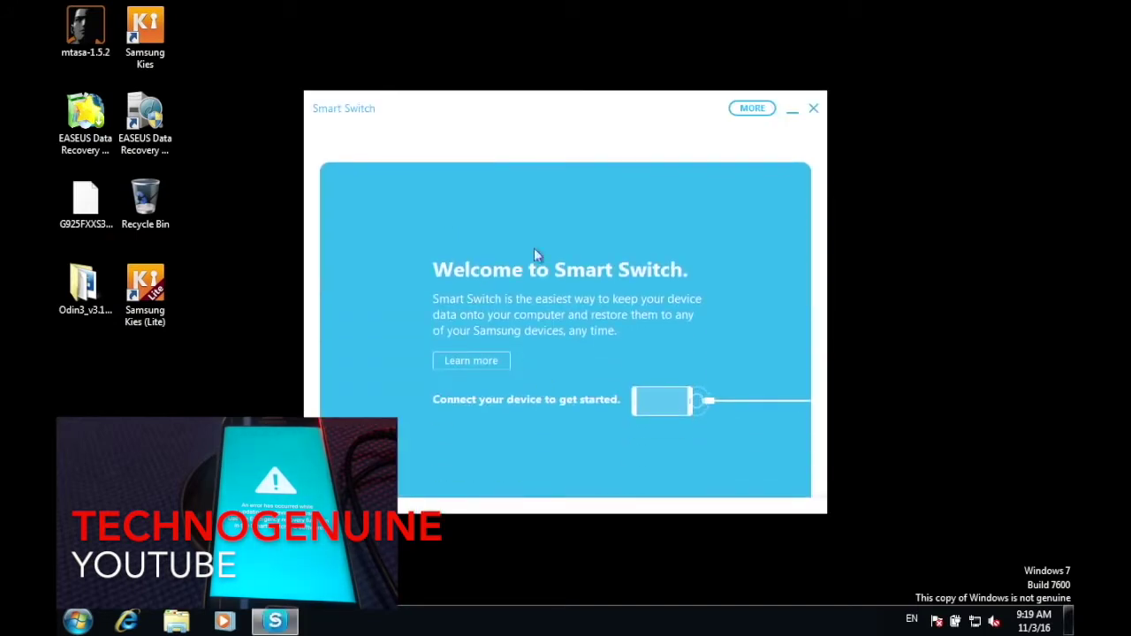
pyautogui.click(741, 109)
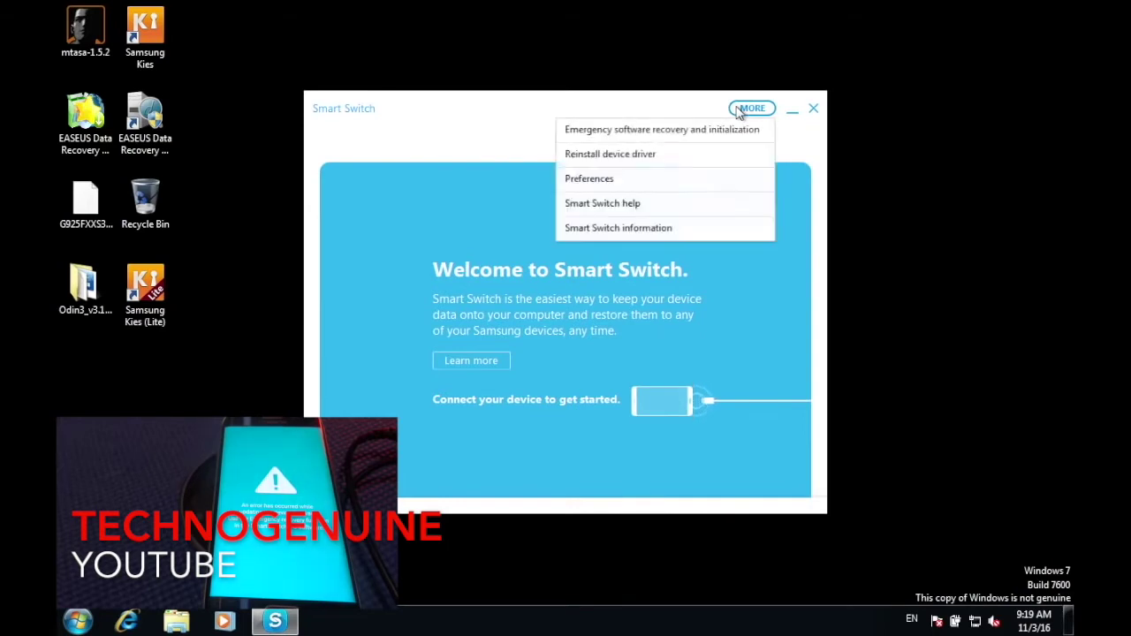
pyautogui.click(685, 156)
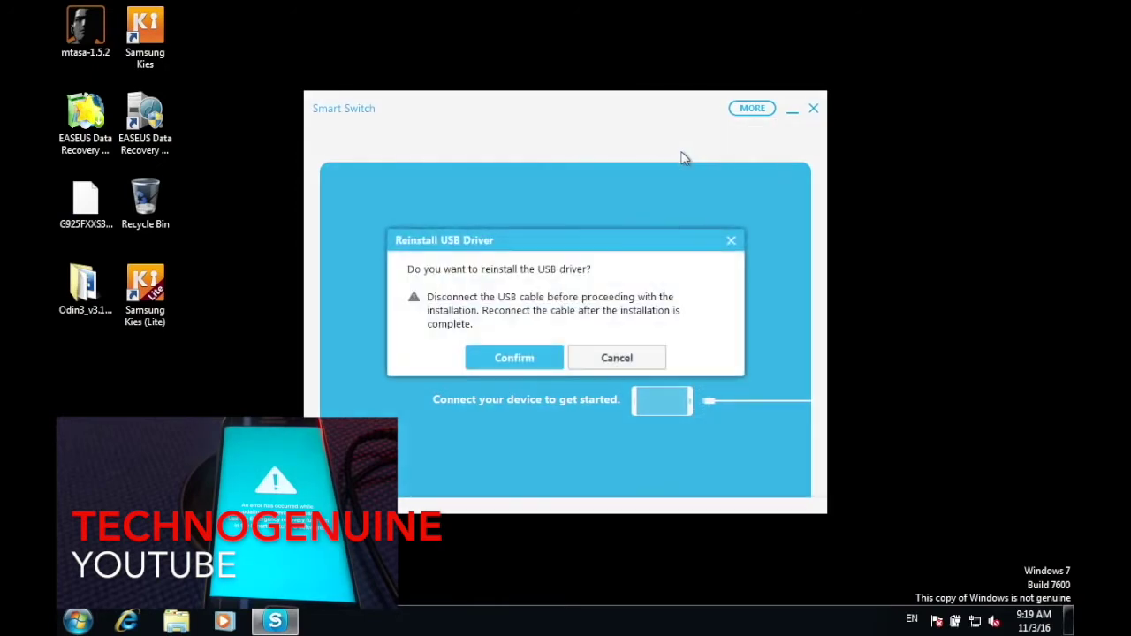
pyautogui.click(530, 358)
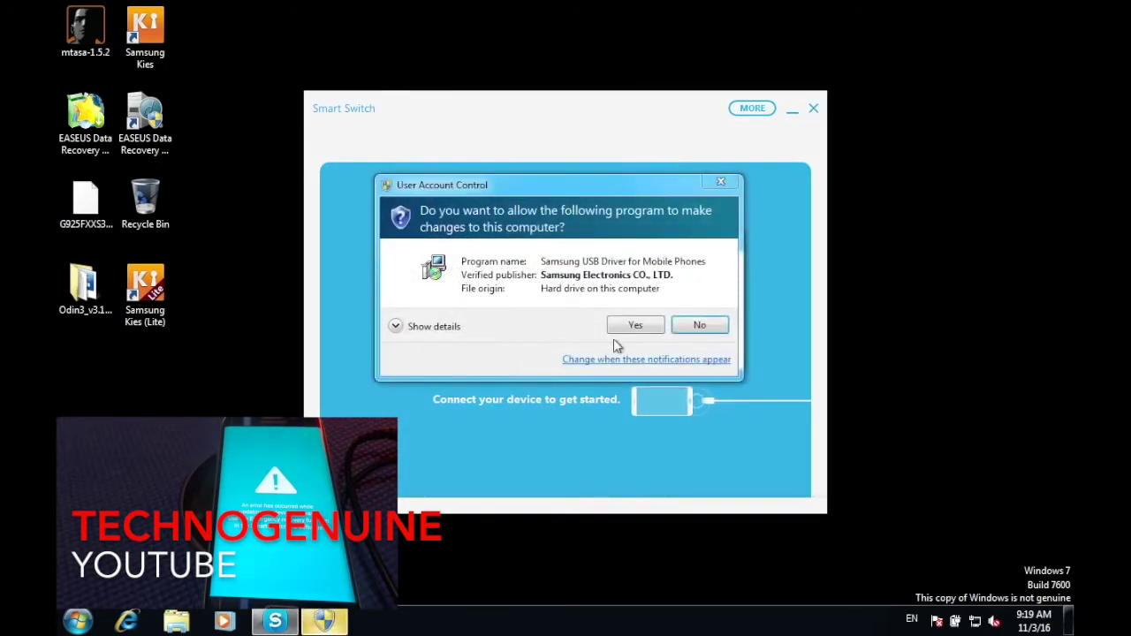
pyautogui.click(634, 326)
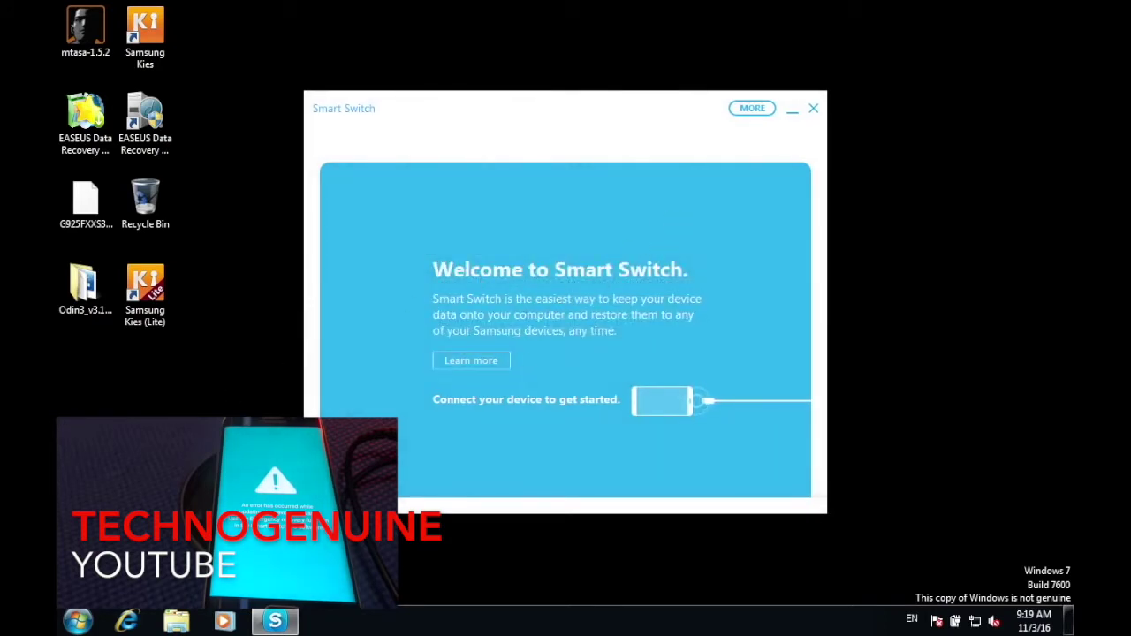
# Close the Smart Switch window.
pyautogui.click(748, 109)
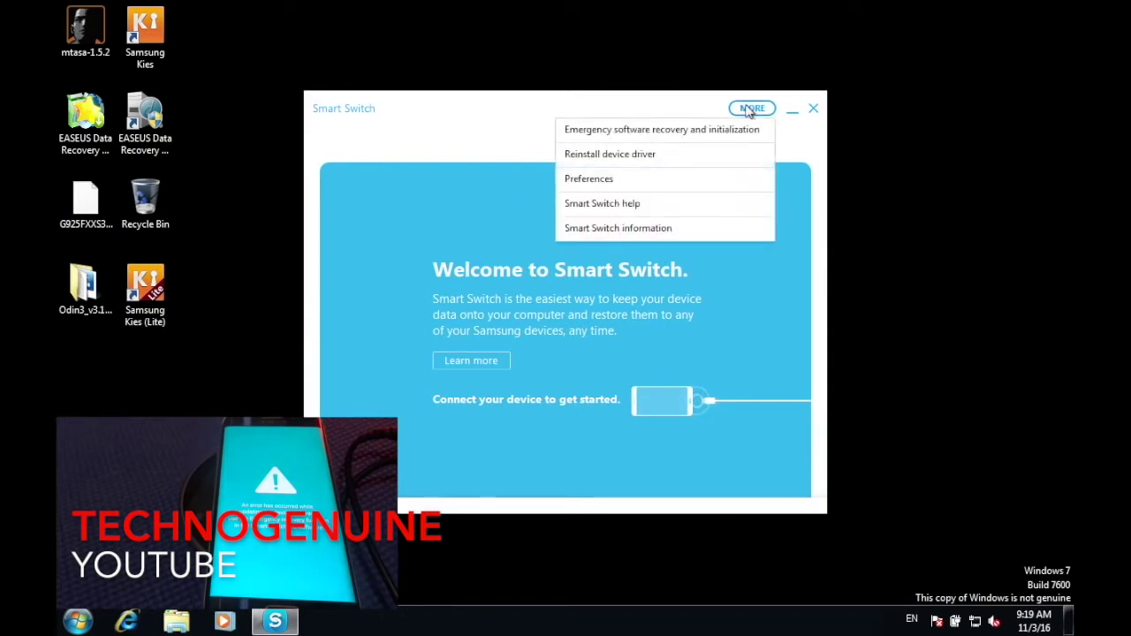
pyautogui.click(749, 110)
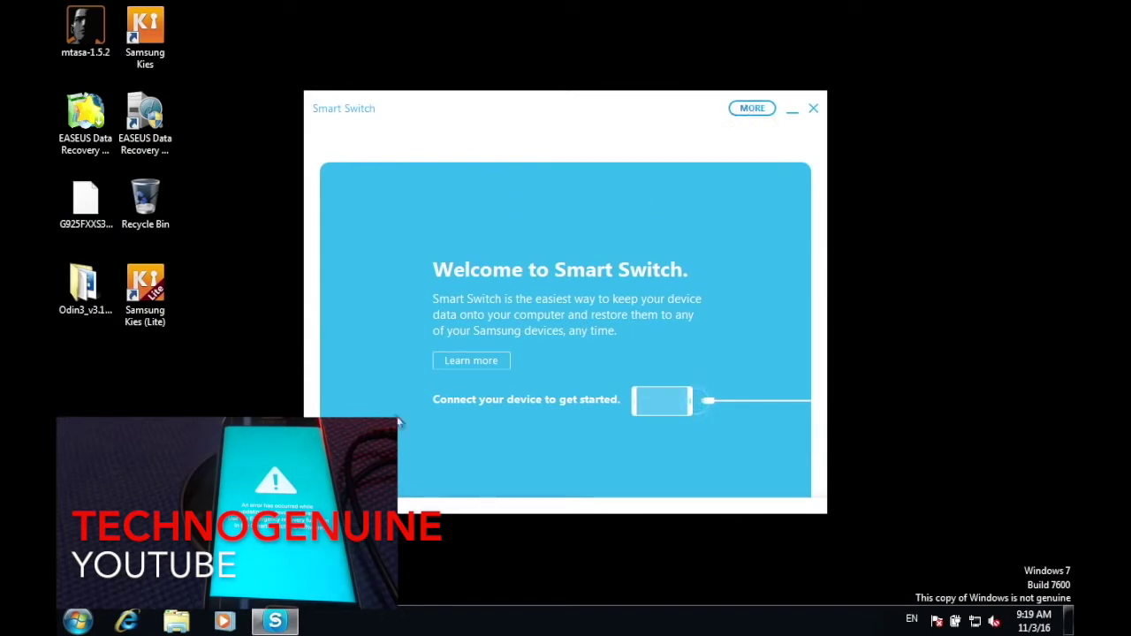
pyautogui.click(813, 108)
# Restart Windows from the Start menu and choose Ask me later on the activation notice.
pyautogui.click(78, 621)
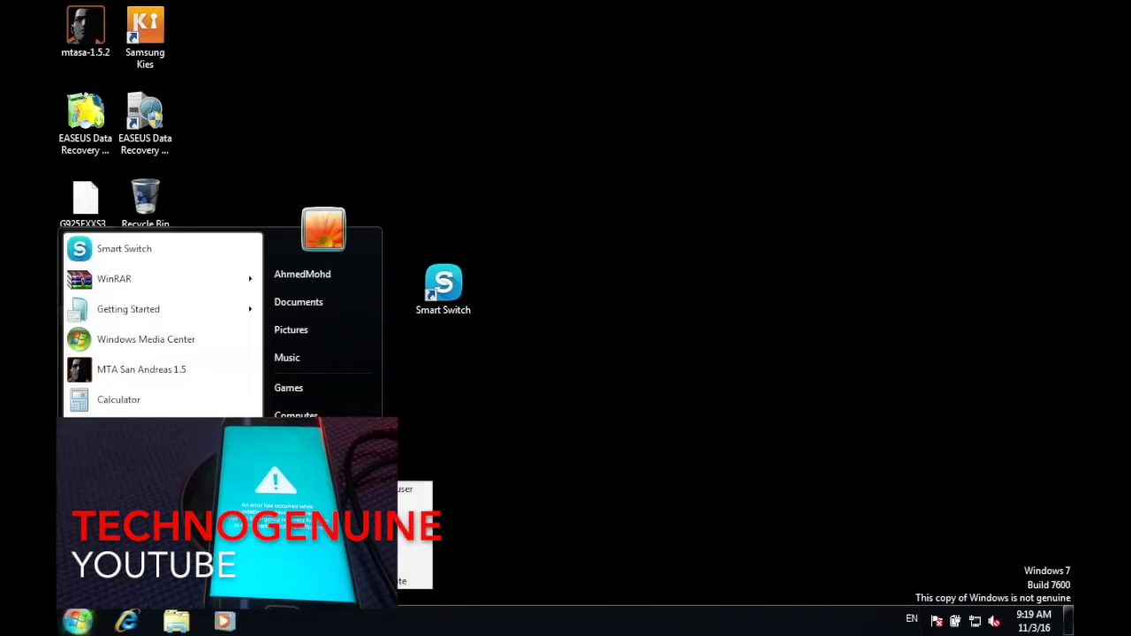
pyautogui.click(406, 517)
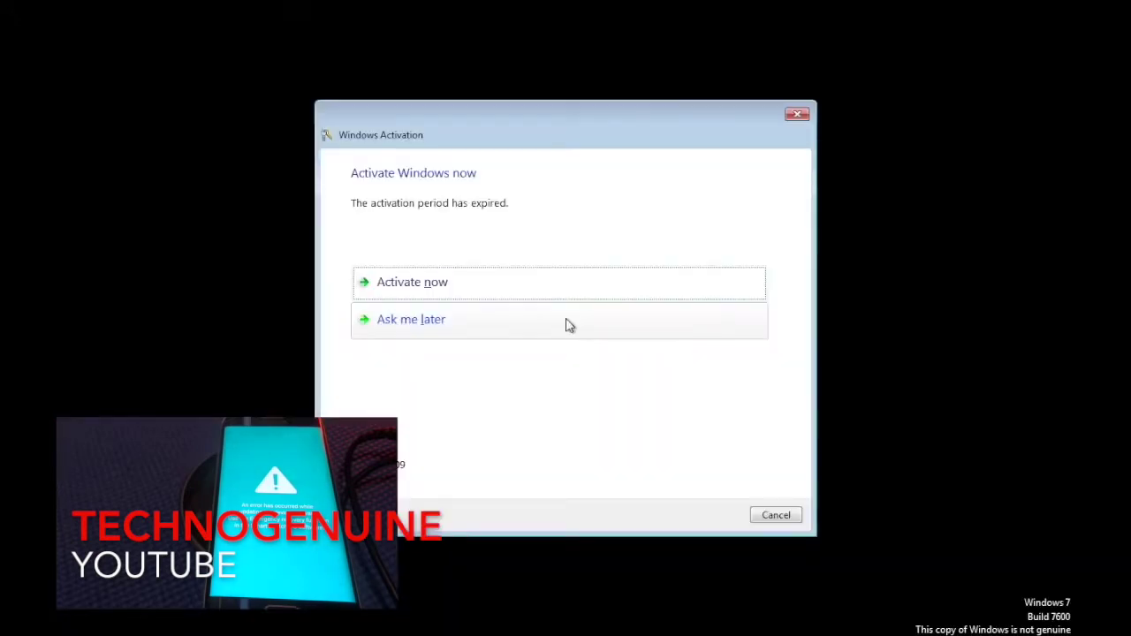
pyautogui.click(565, 323)
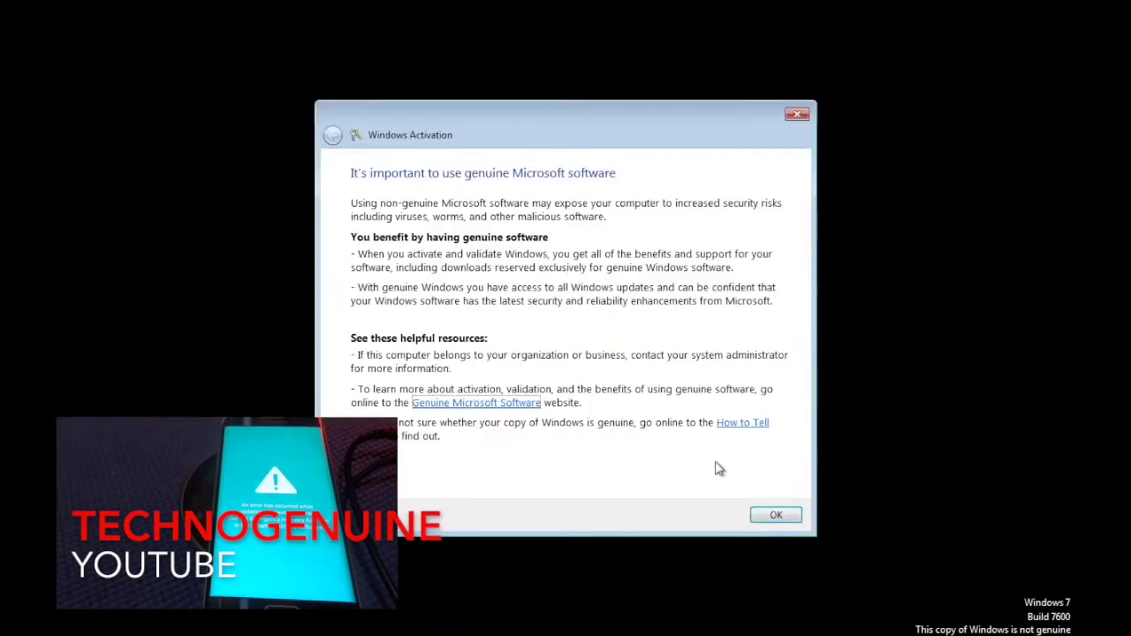
pyautogui.click(776, 515)
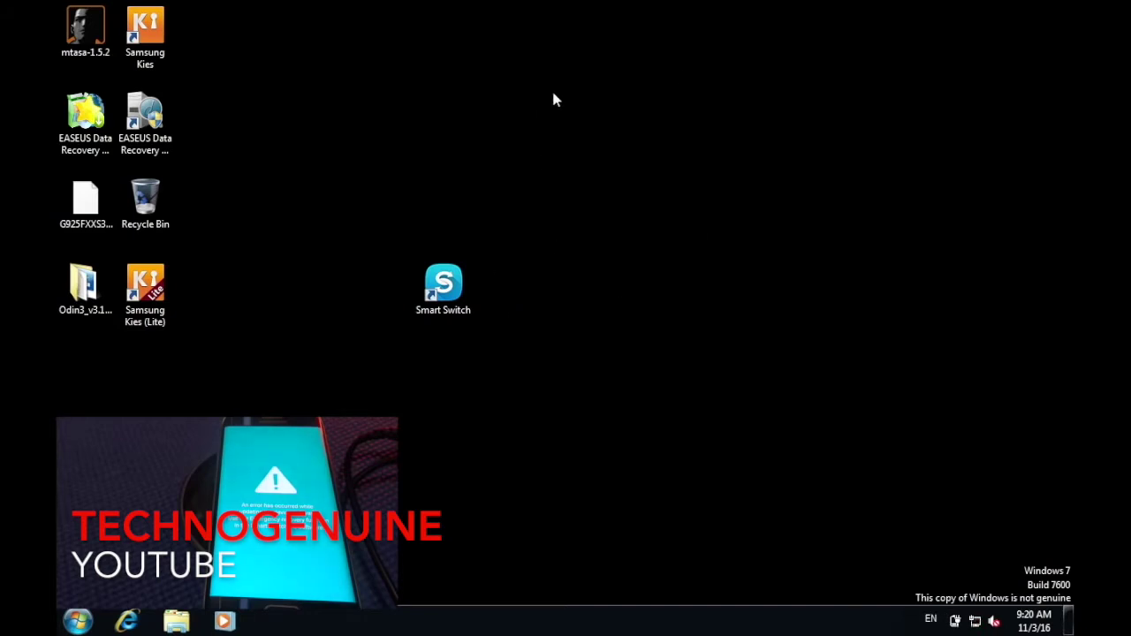
# Refresh the desktop, launch Smart Switch, accept its PC update, then close and relaunch it.
pyautogui.rightClick(585, 196)
pyautogui.click(620, 241)
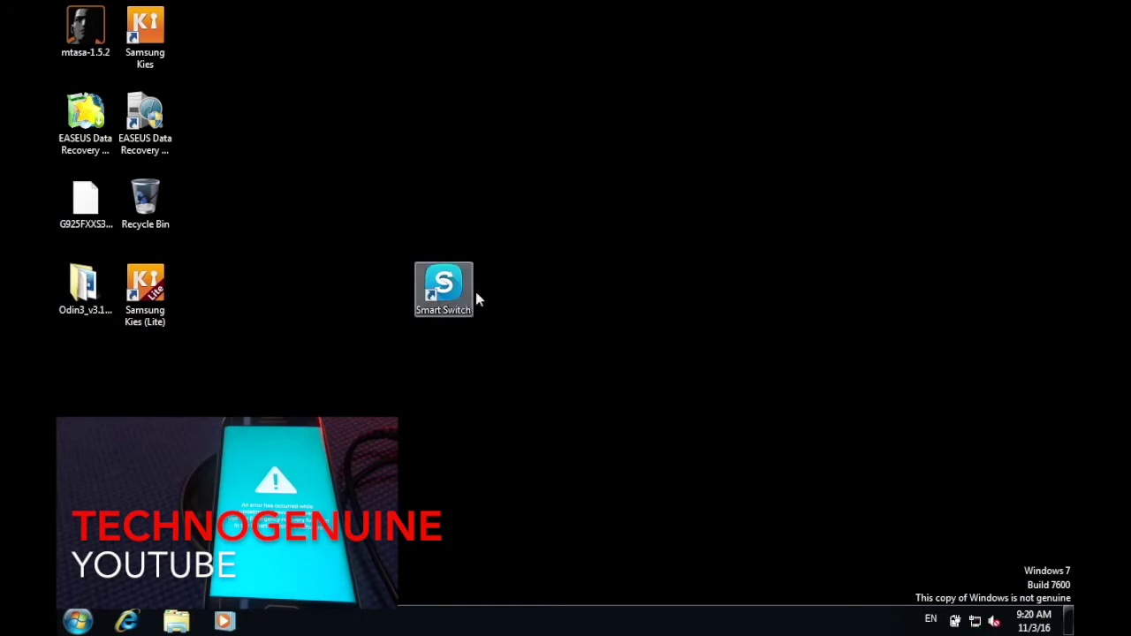
pyautogui.doubleClick(464, 294)
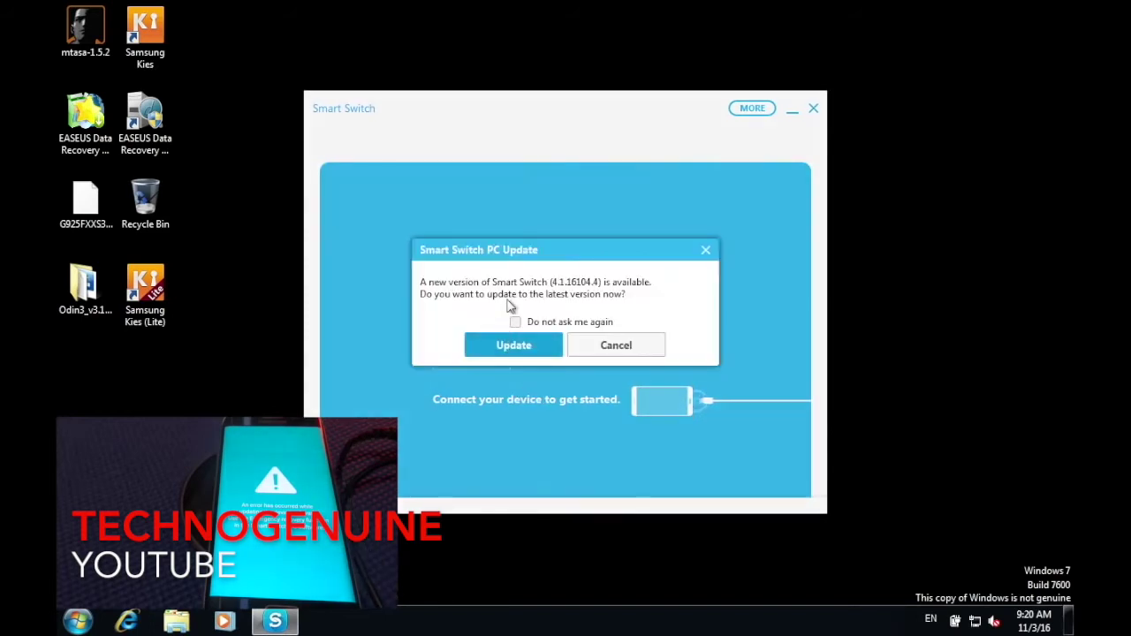
pyautogui.click(501, 350)
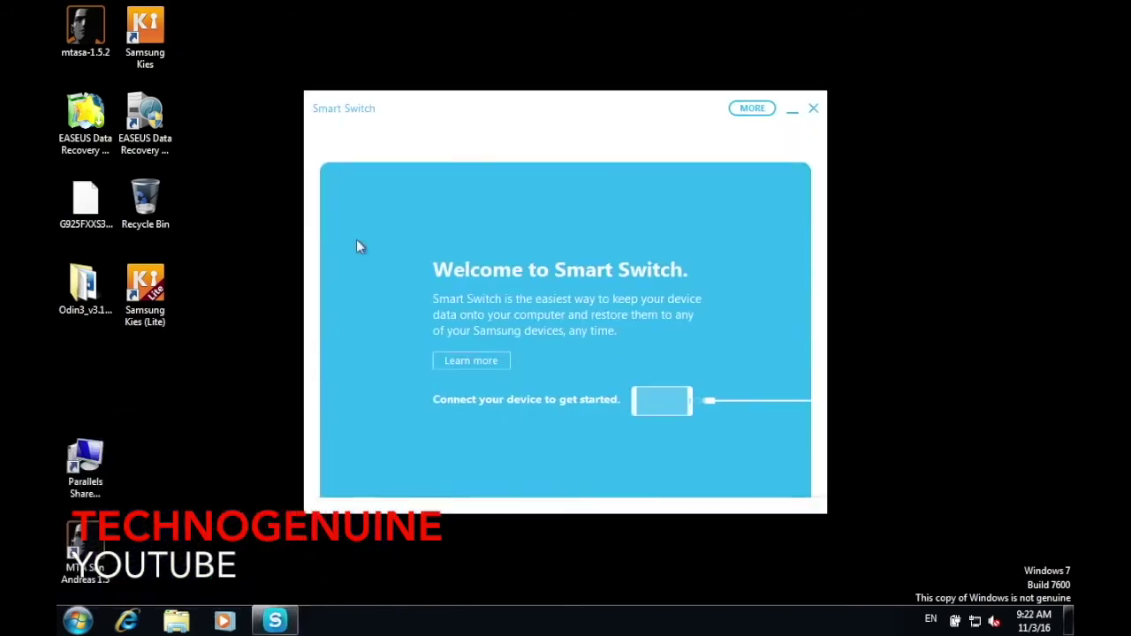
pyautogui.click(813, 108)
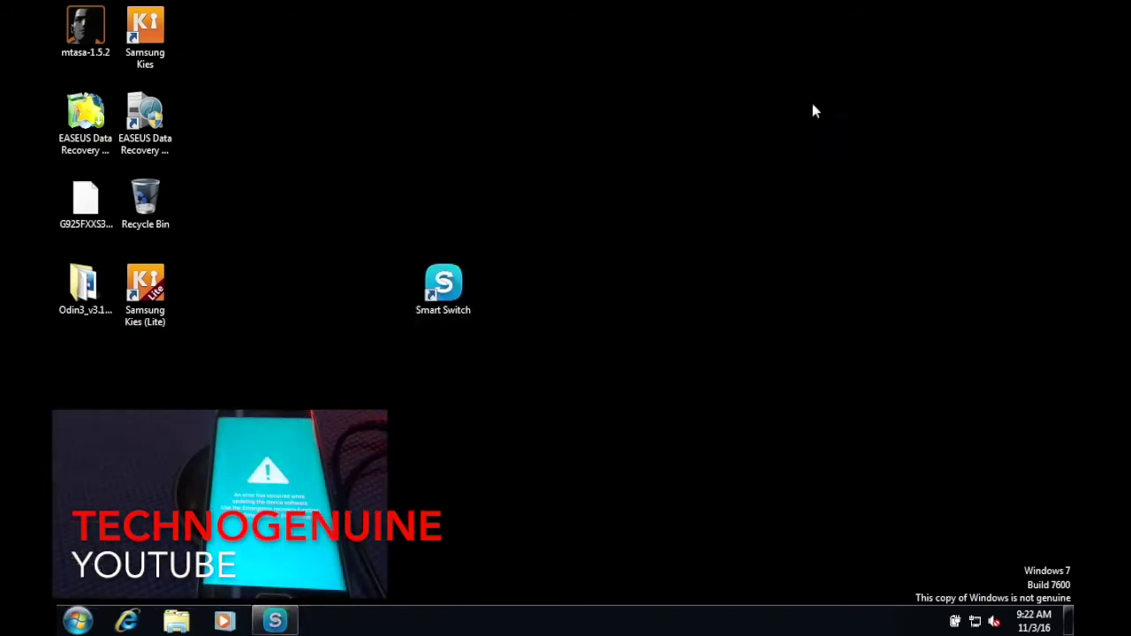
pyautogui.click(444, 286)
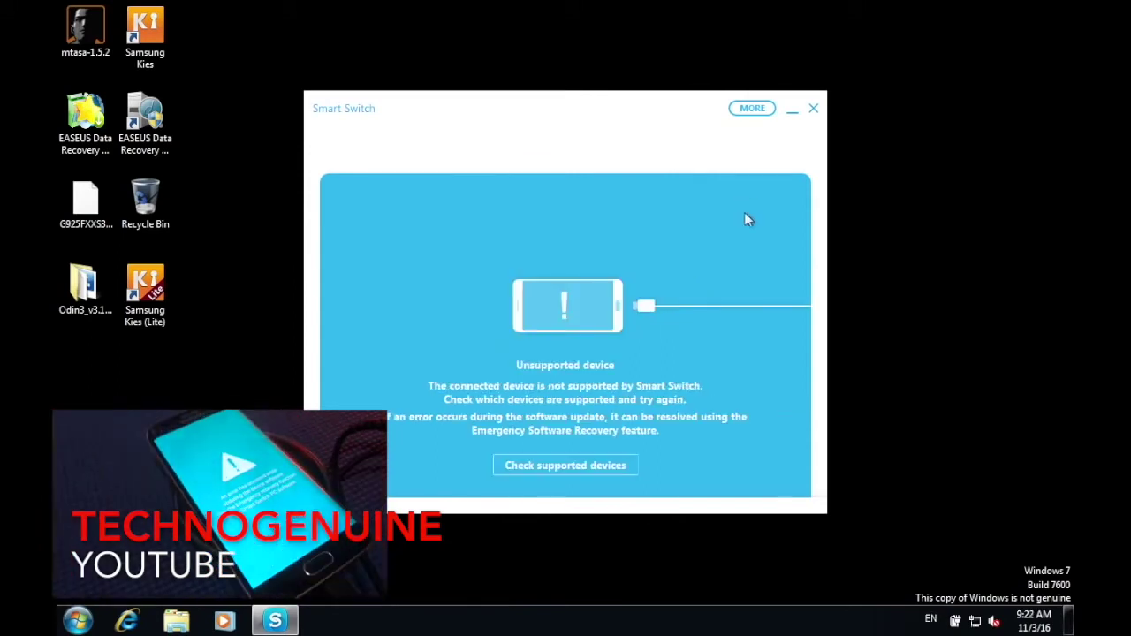
# In Emergency software recovery's Device initialization tab, search for model SM-G925F.
pyautogui.click(751, 108)
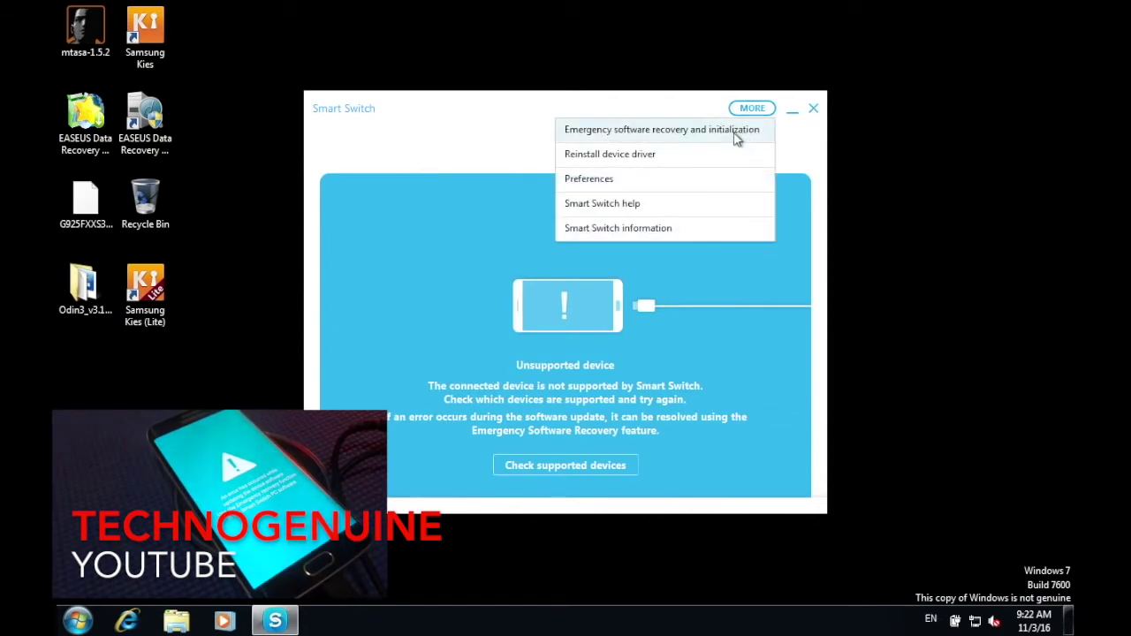
pyautogui.click(738, 137)
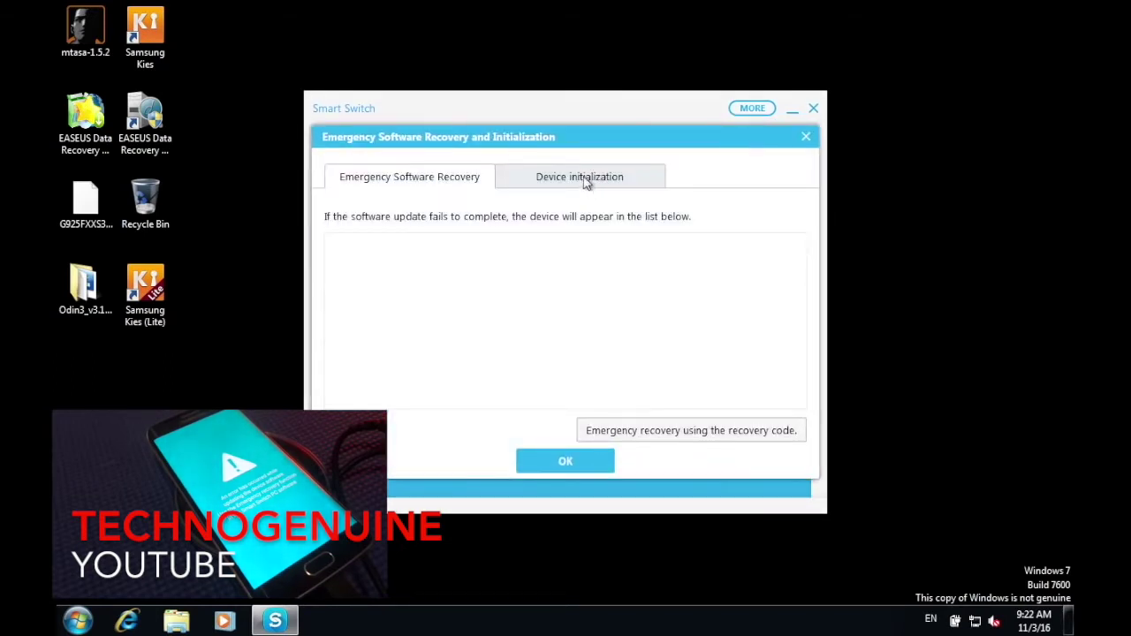
pyautogui.click(584, 182)
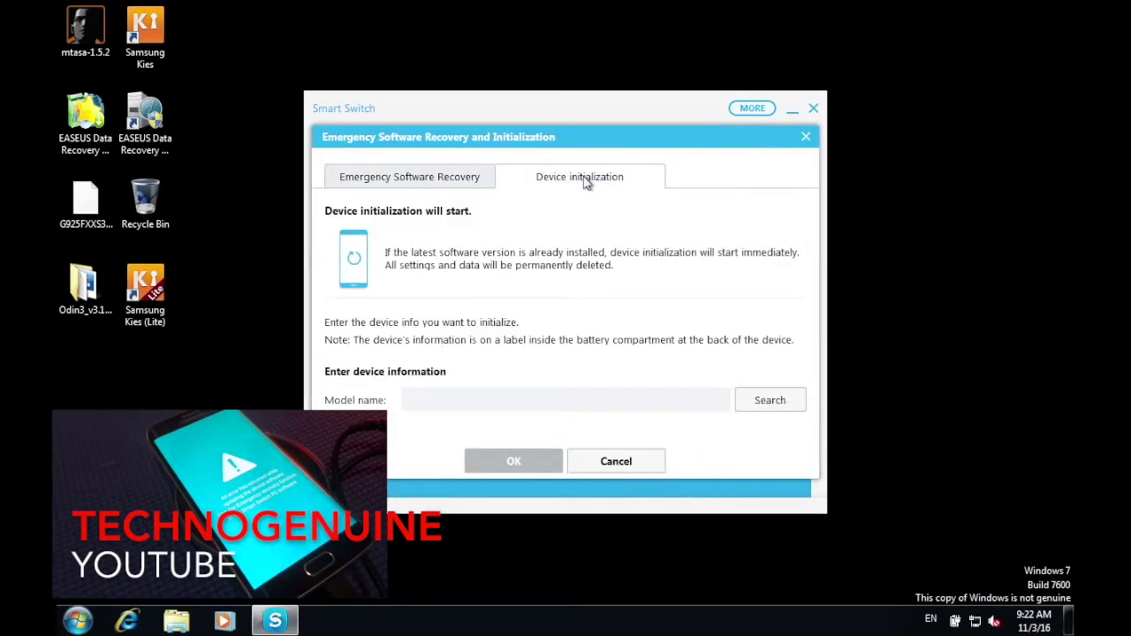
pyautogui.click(514, 400)
pyautogui.write('SM-G925F')
pyautogui.click(767, 409)
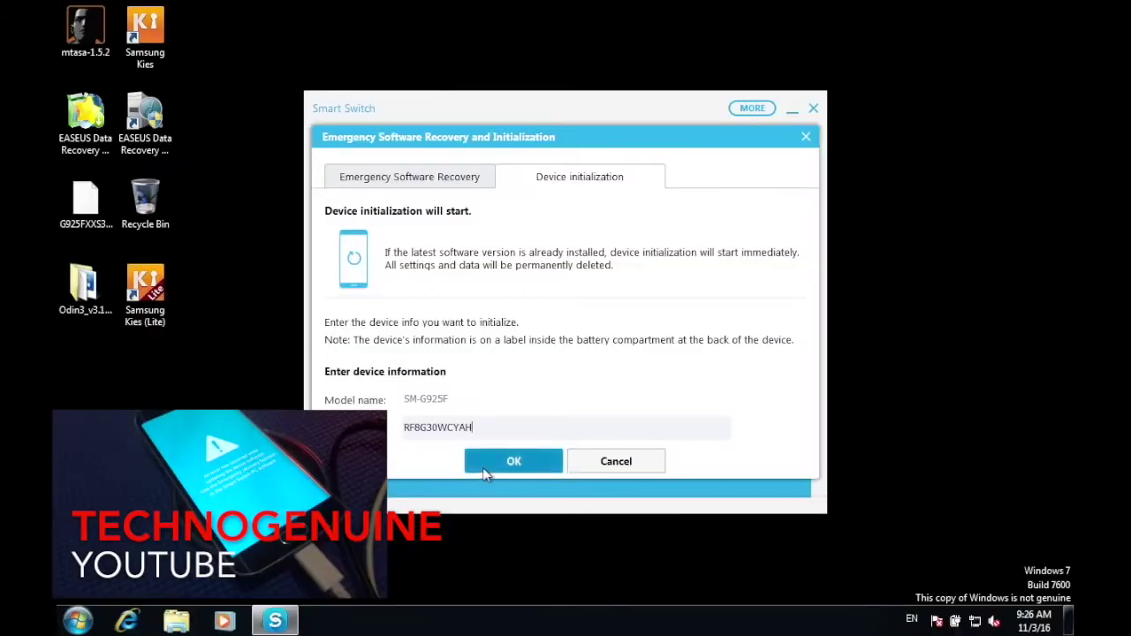
# Submit the SM-G925F device details and confirm both the update and the wipe-and-install prompts.
pyautogui.moveTo(474, 428); pyautogui.dragTo(389, 433)
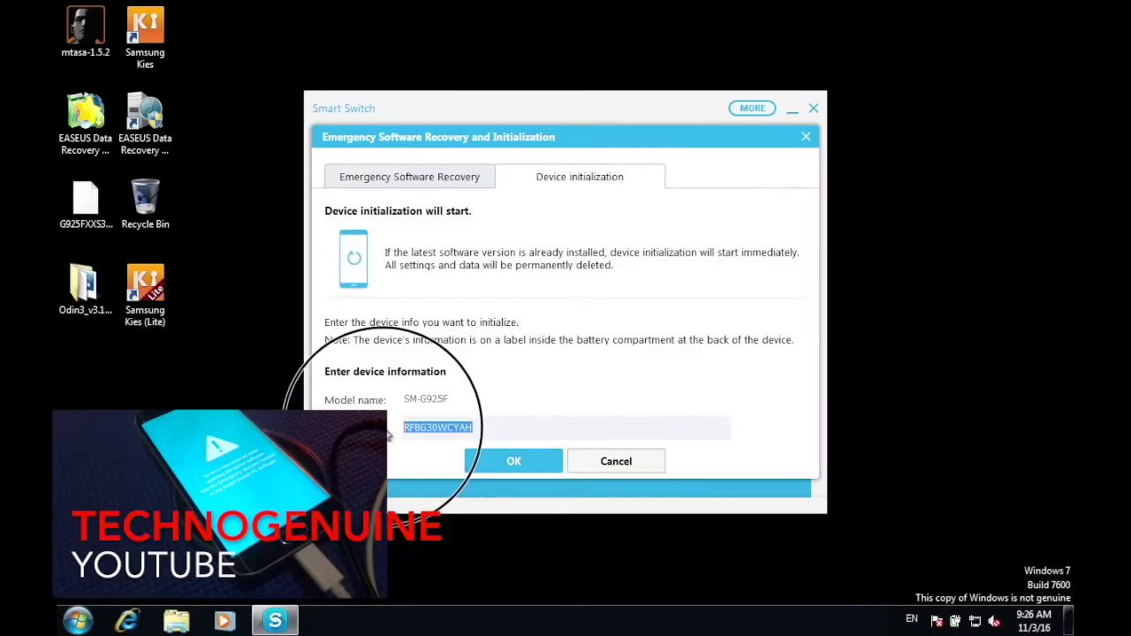
pyautogui.click(476, 466)
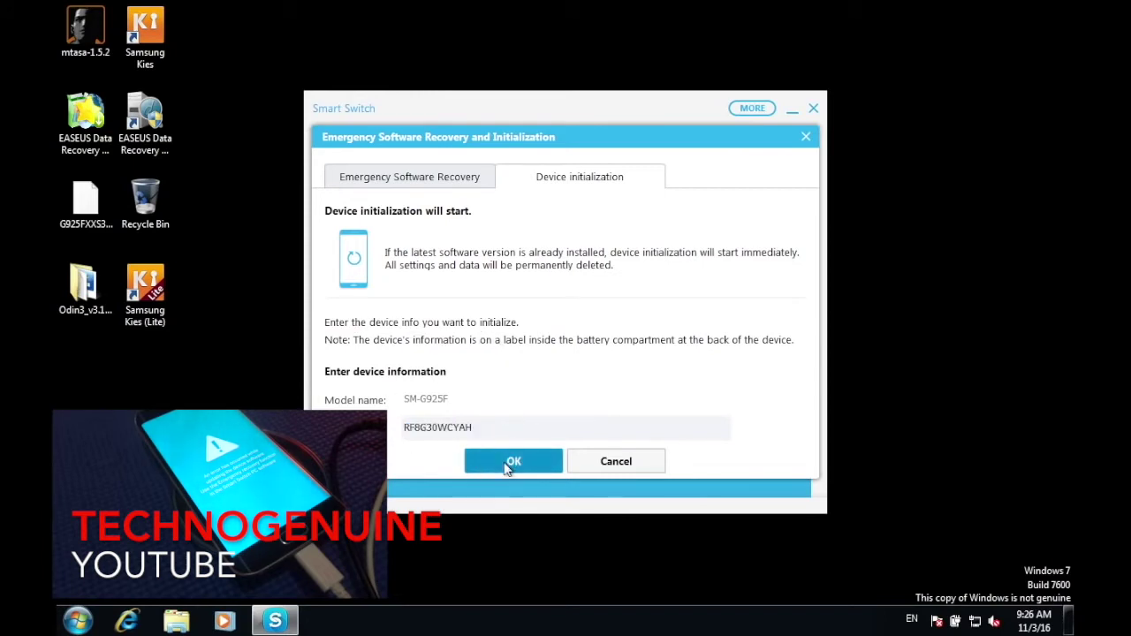
pyautogui.click(509, 465)
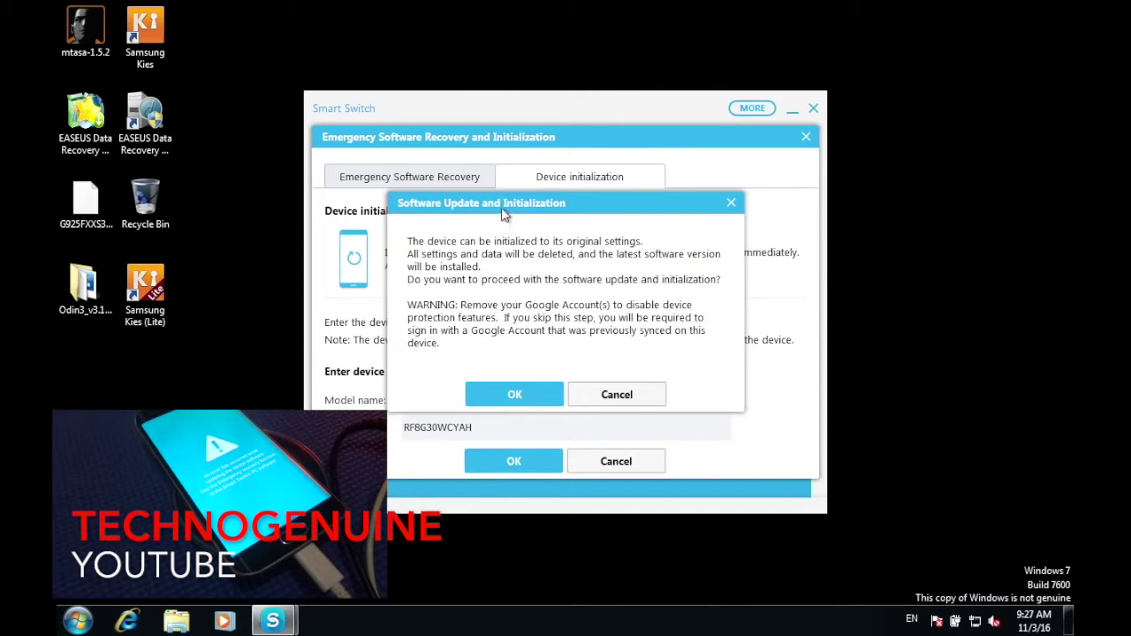
pyautogui.click(495, 387)
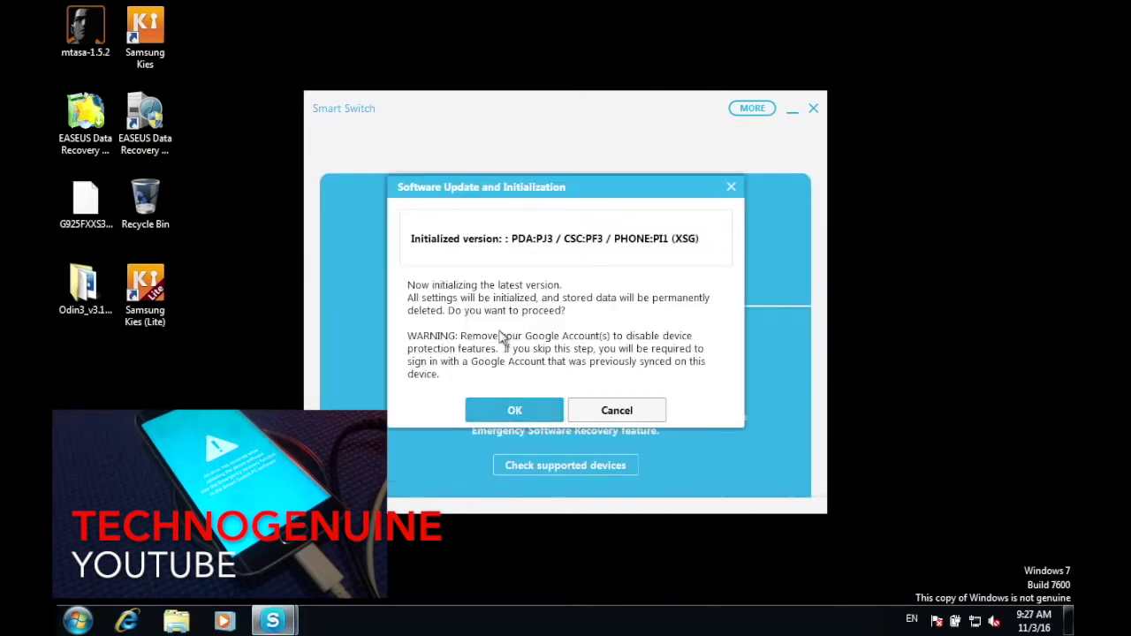
pyautogui.click(516, 411)
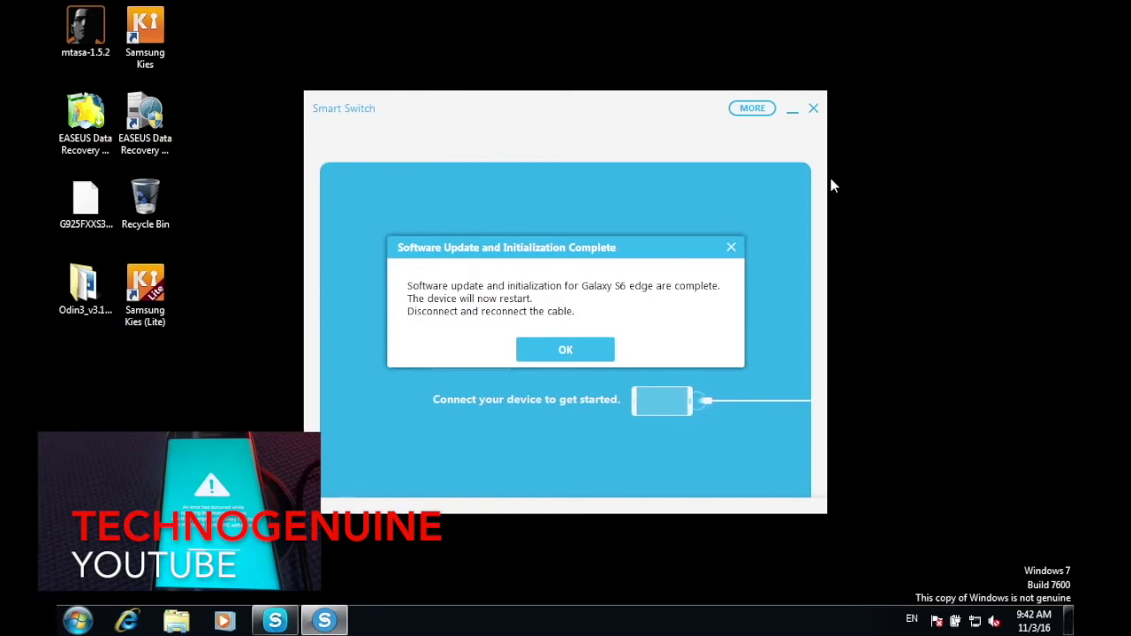
# Acknowledge the Software Update and Initialization Complete dialog.
pyautogui.click(565, 350)
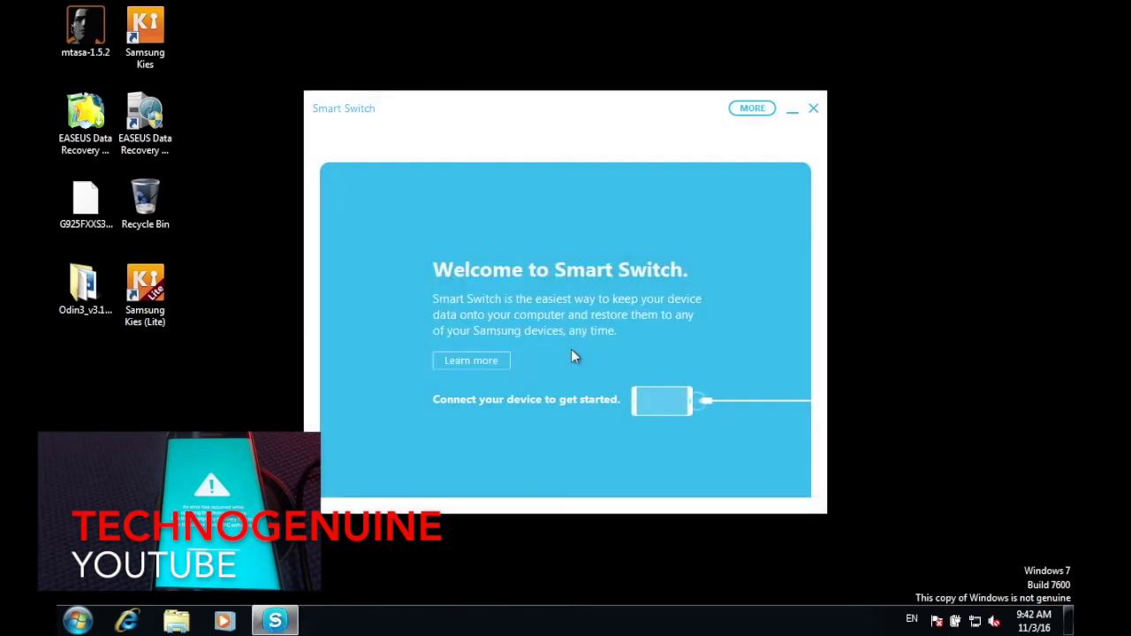